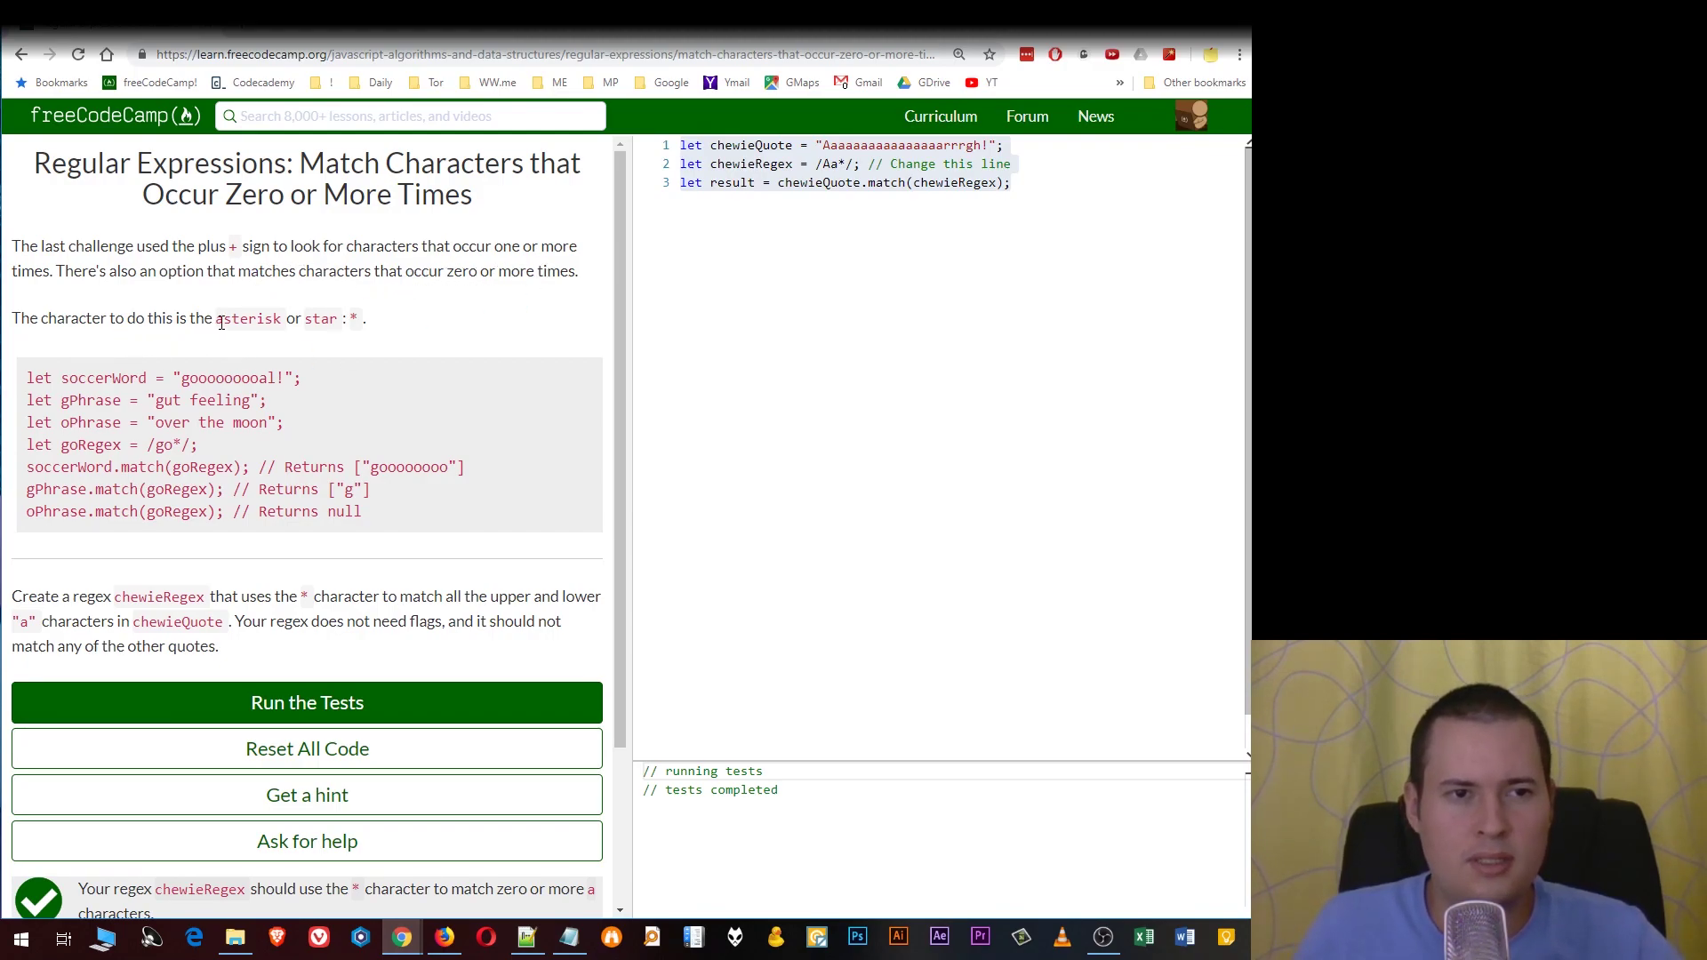
Read the asterisk explanation, highlighting the asterisk, the oPhrase example and go in goRegex.
double_click(249, 317)
left_click(311, 321)
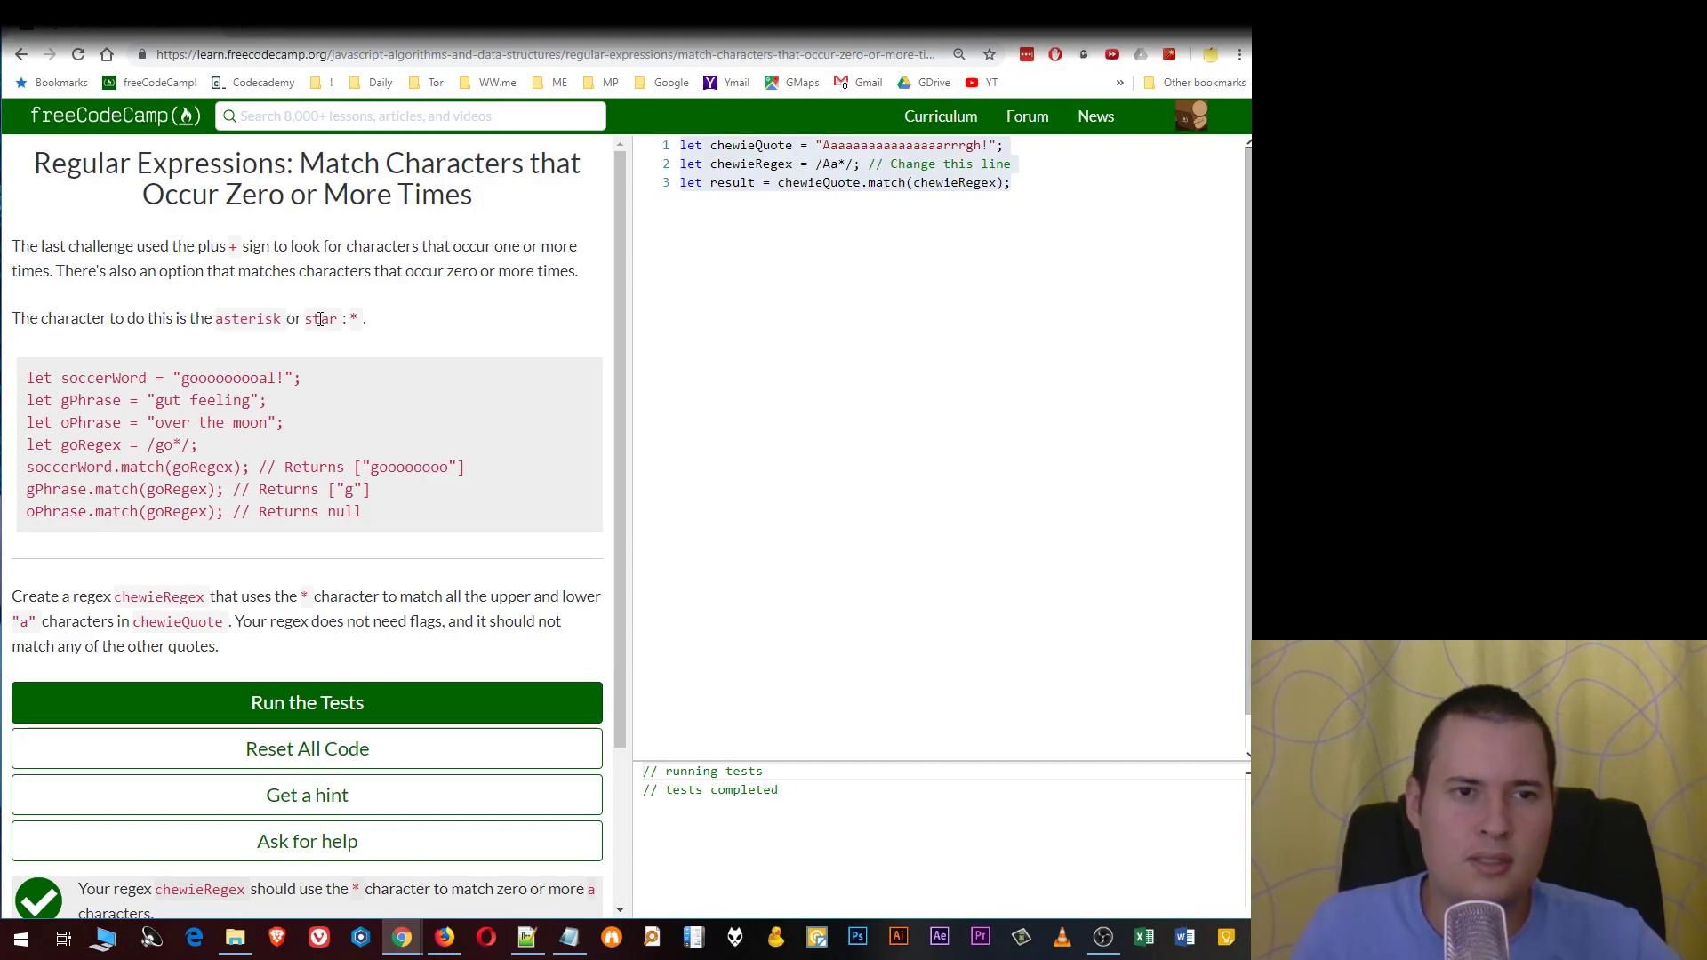
double_click(352, 318)
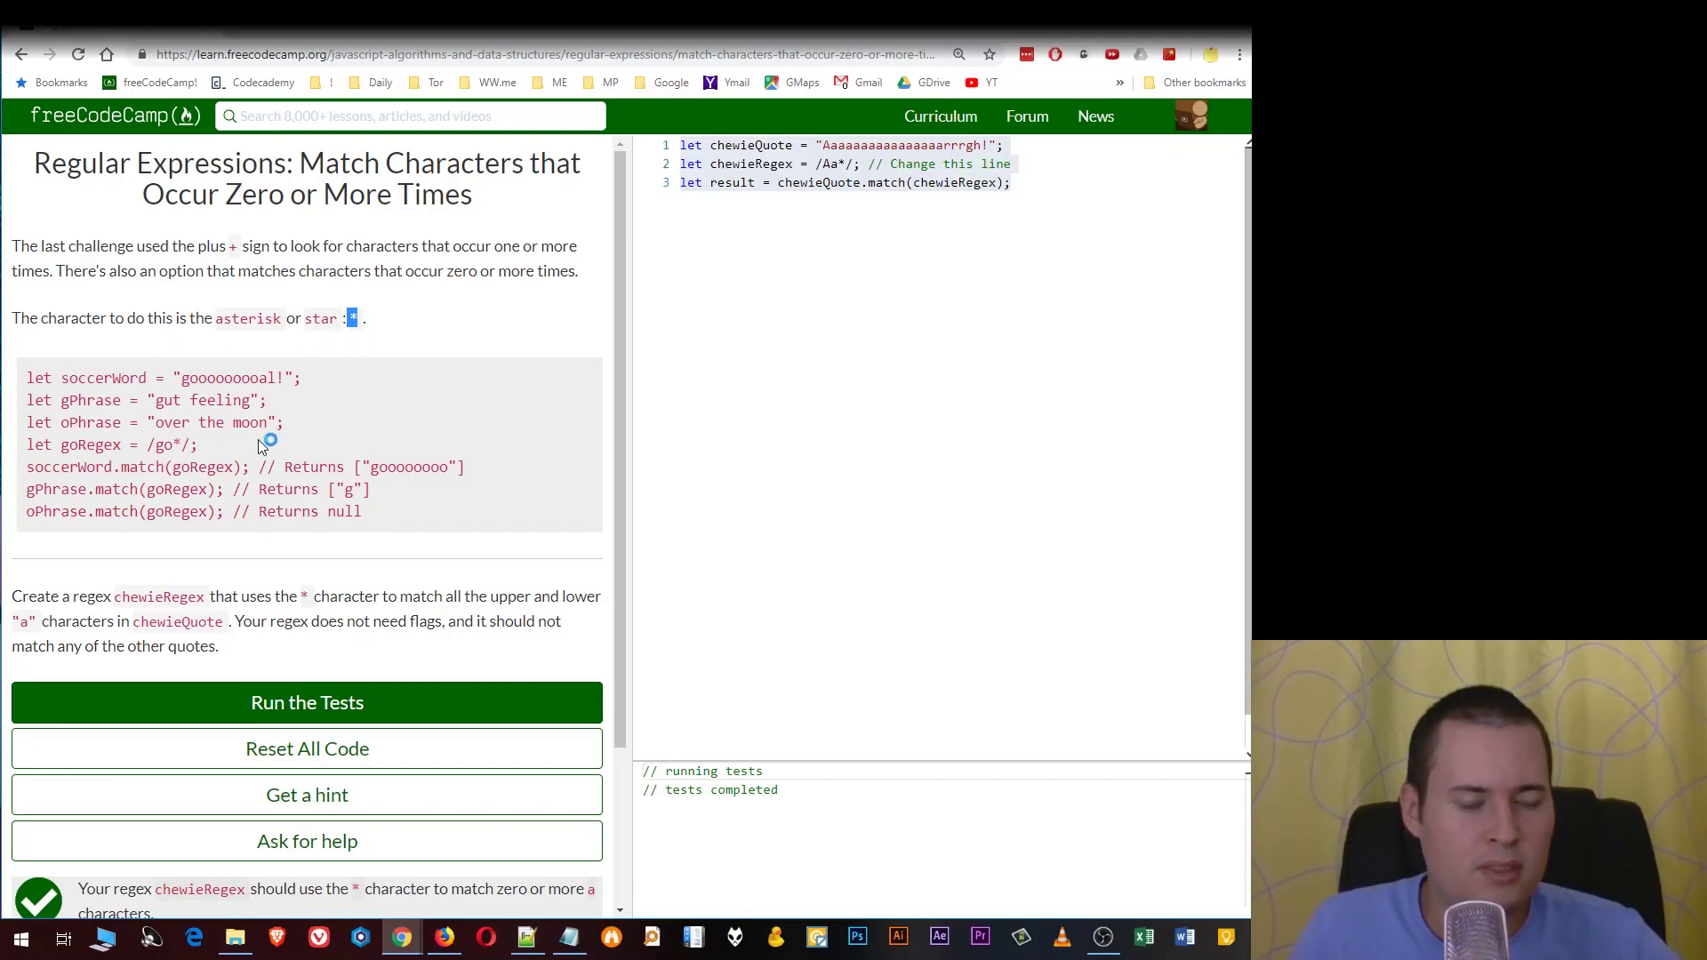
mouse_move(184, 377)
left_mouse_down()
mouse_move(261, 380)
mouse_move(221, 401)
mouse_move(260, 424)
left_mouse_up()
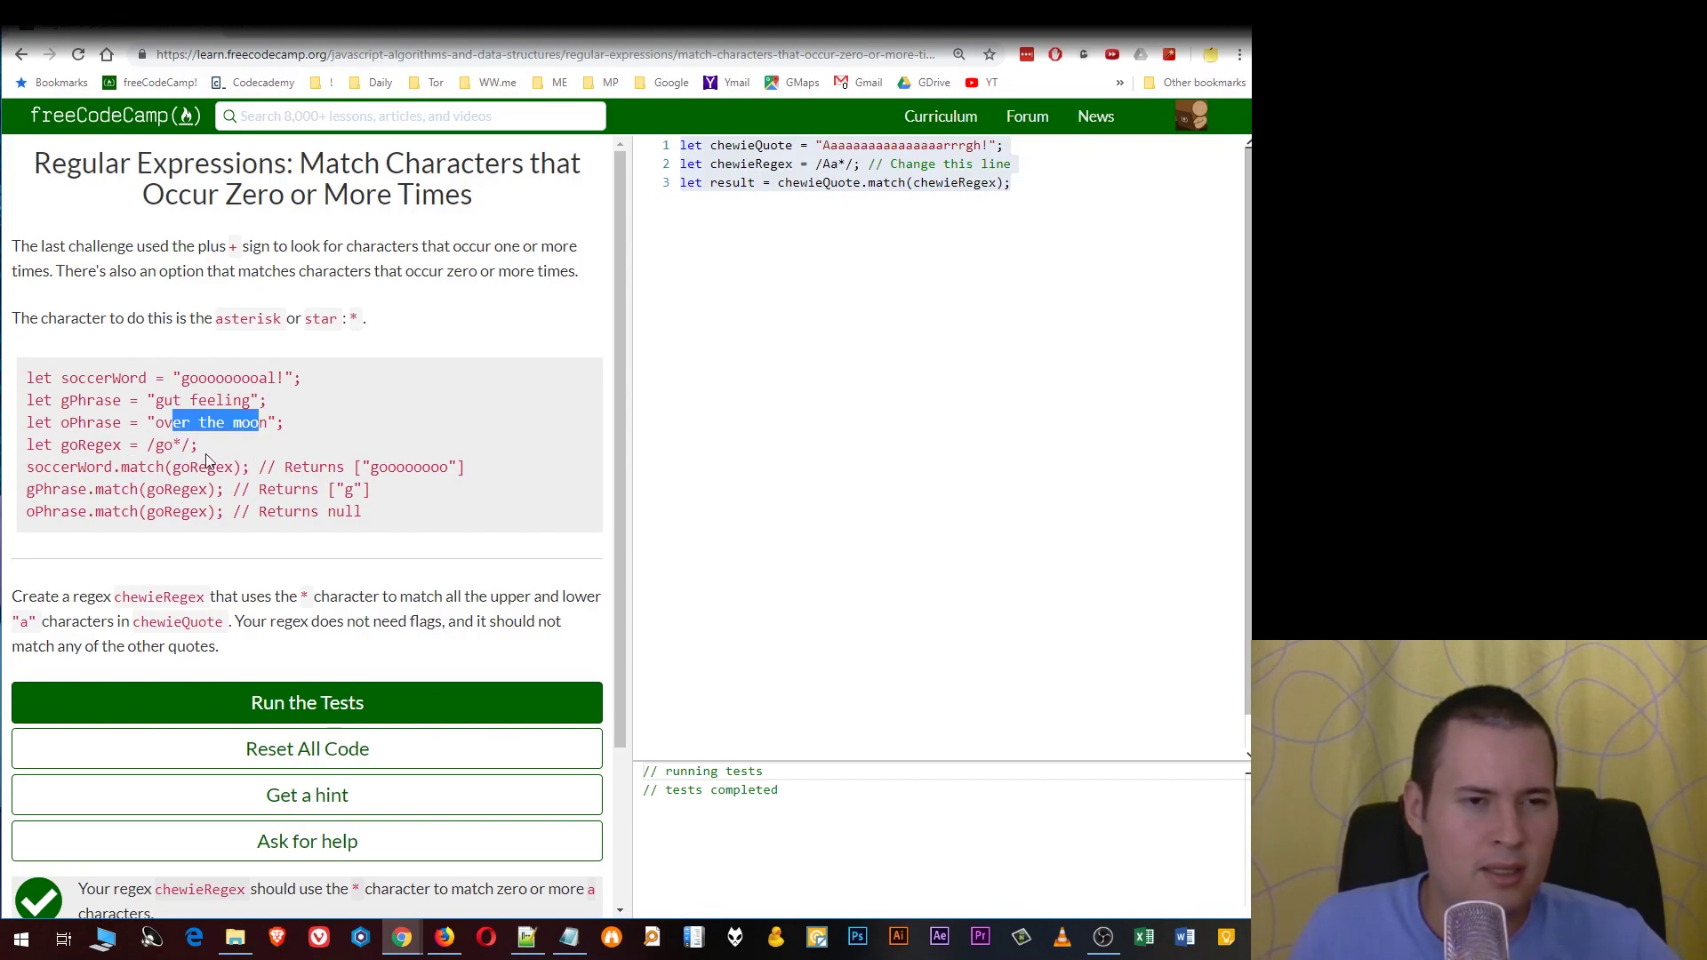
left_click_drag(155, 444, 174, 444)
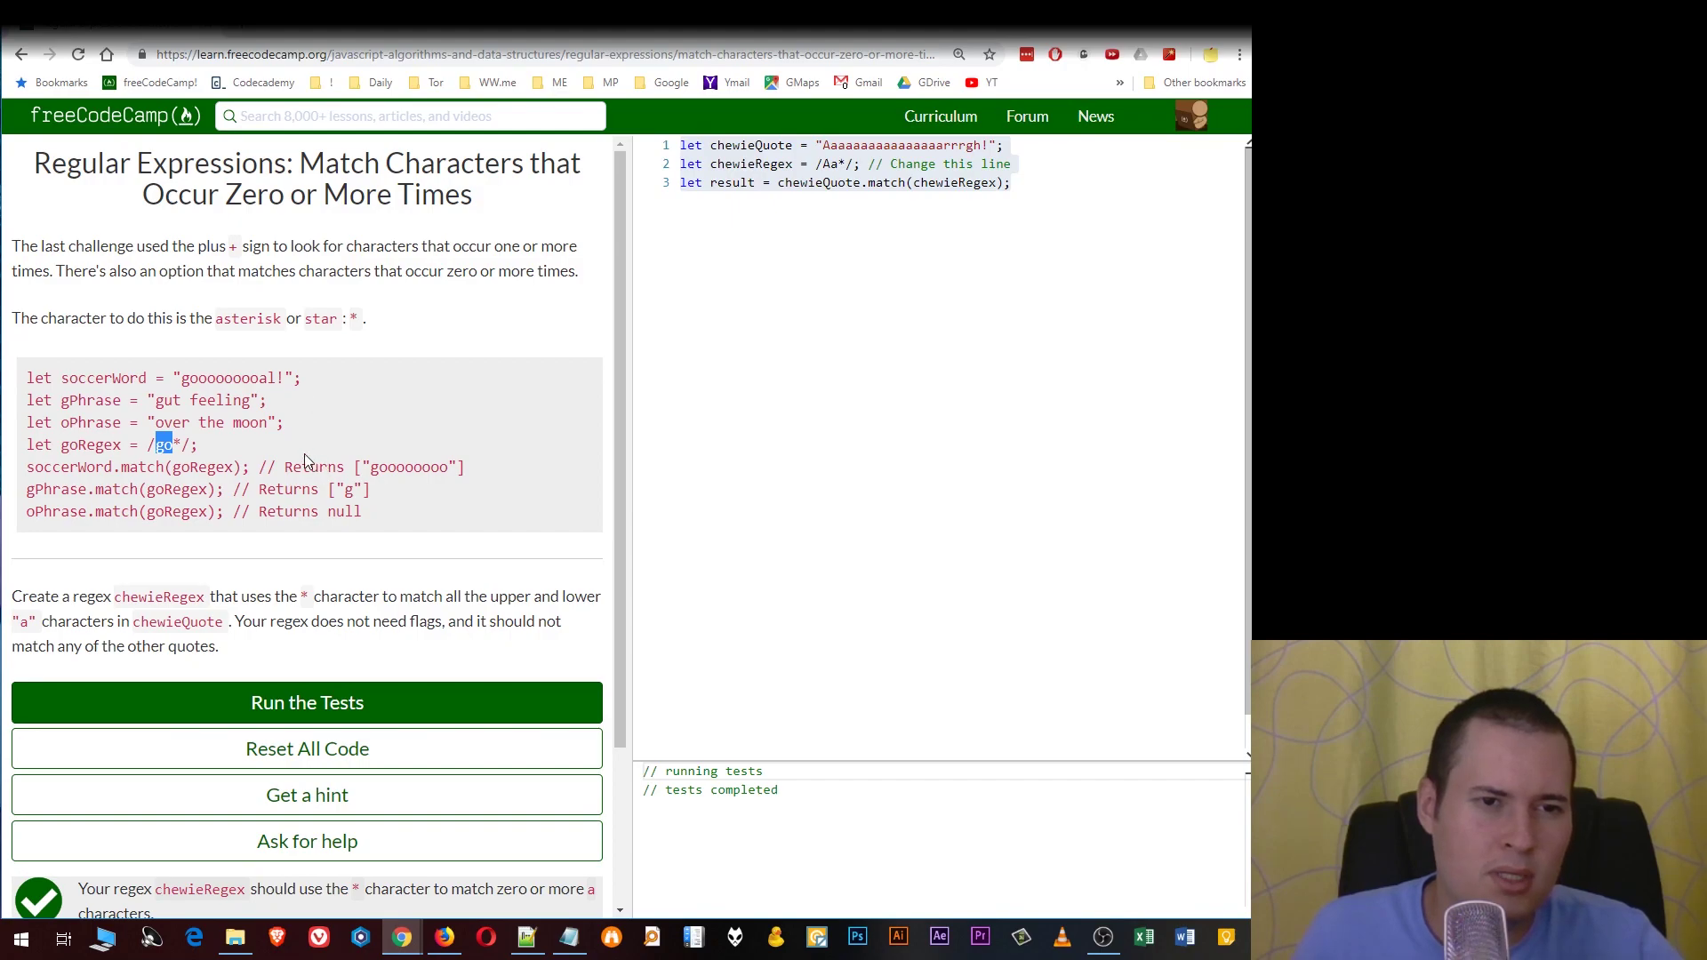
left_click(185, 380)
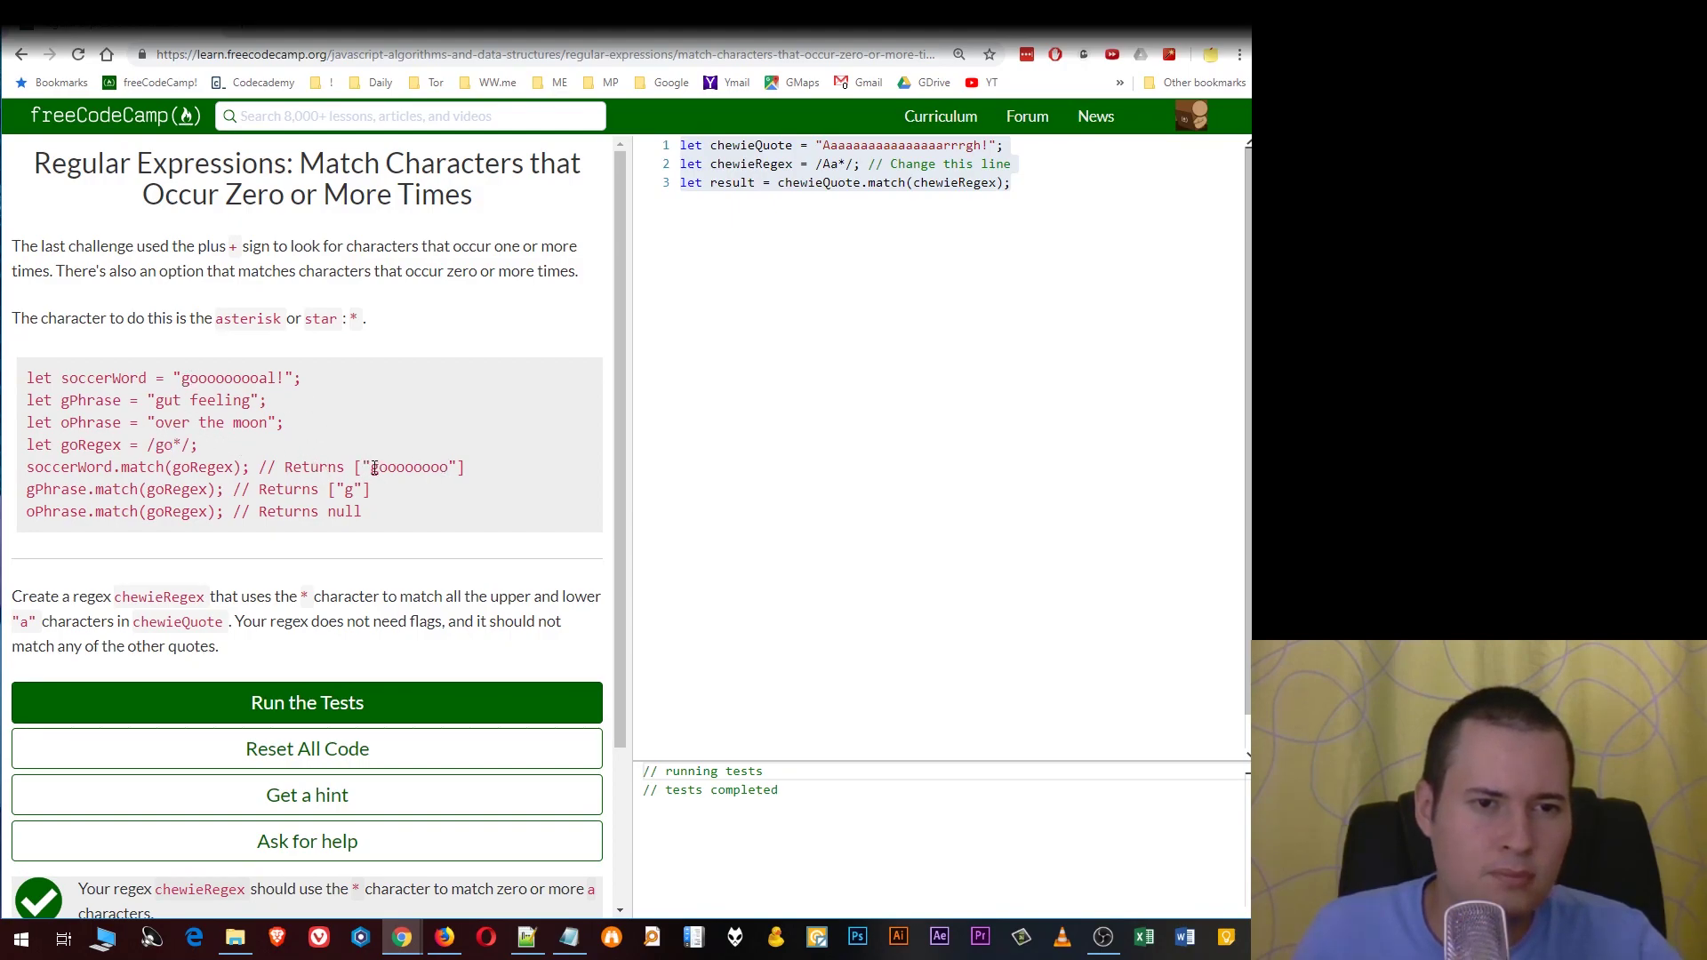
Study the example results: soccerWord's match, gPhrase's g, the gut feeling phrase, oPhrase's null.
left_click_drag(372, 467, 436, 467)
left_click(184, 380)
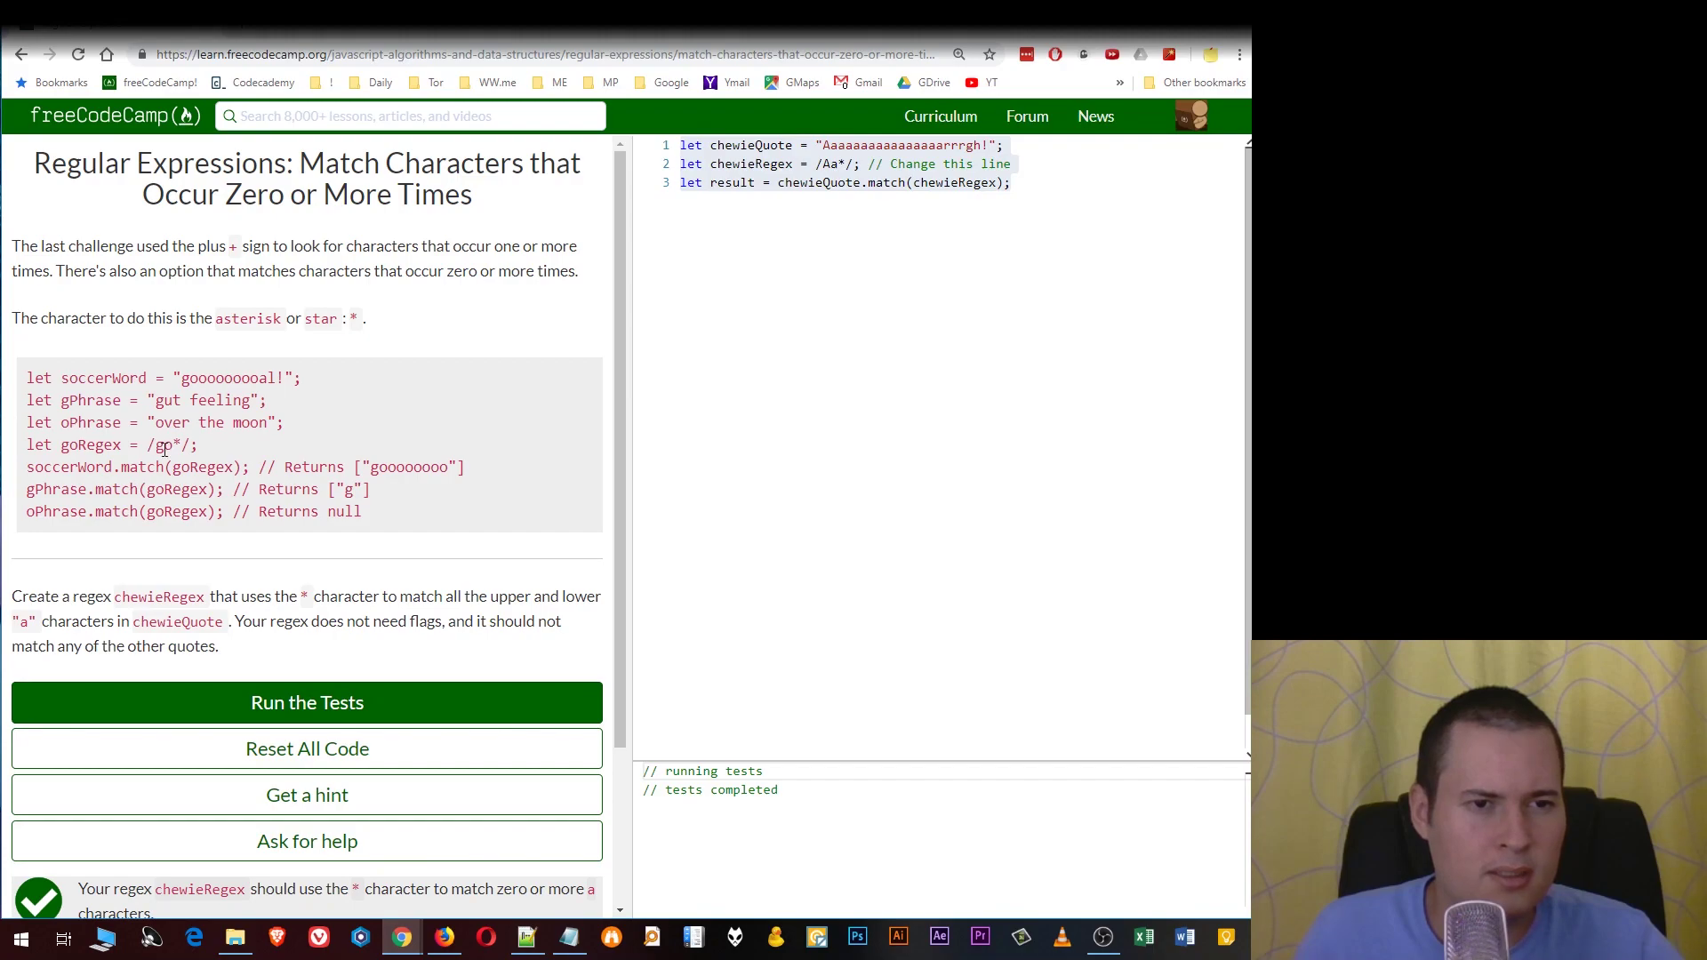
double_click(348, 489)
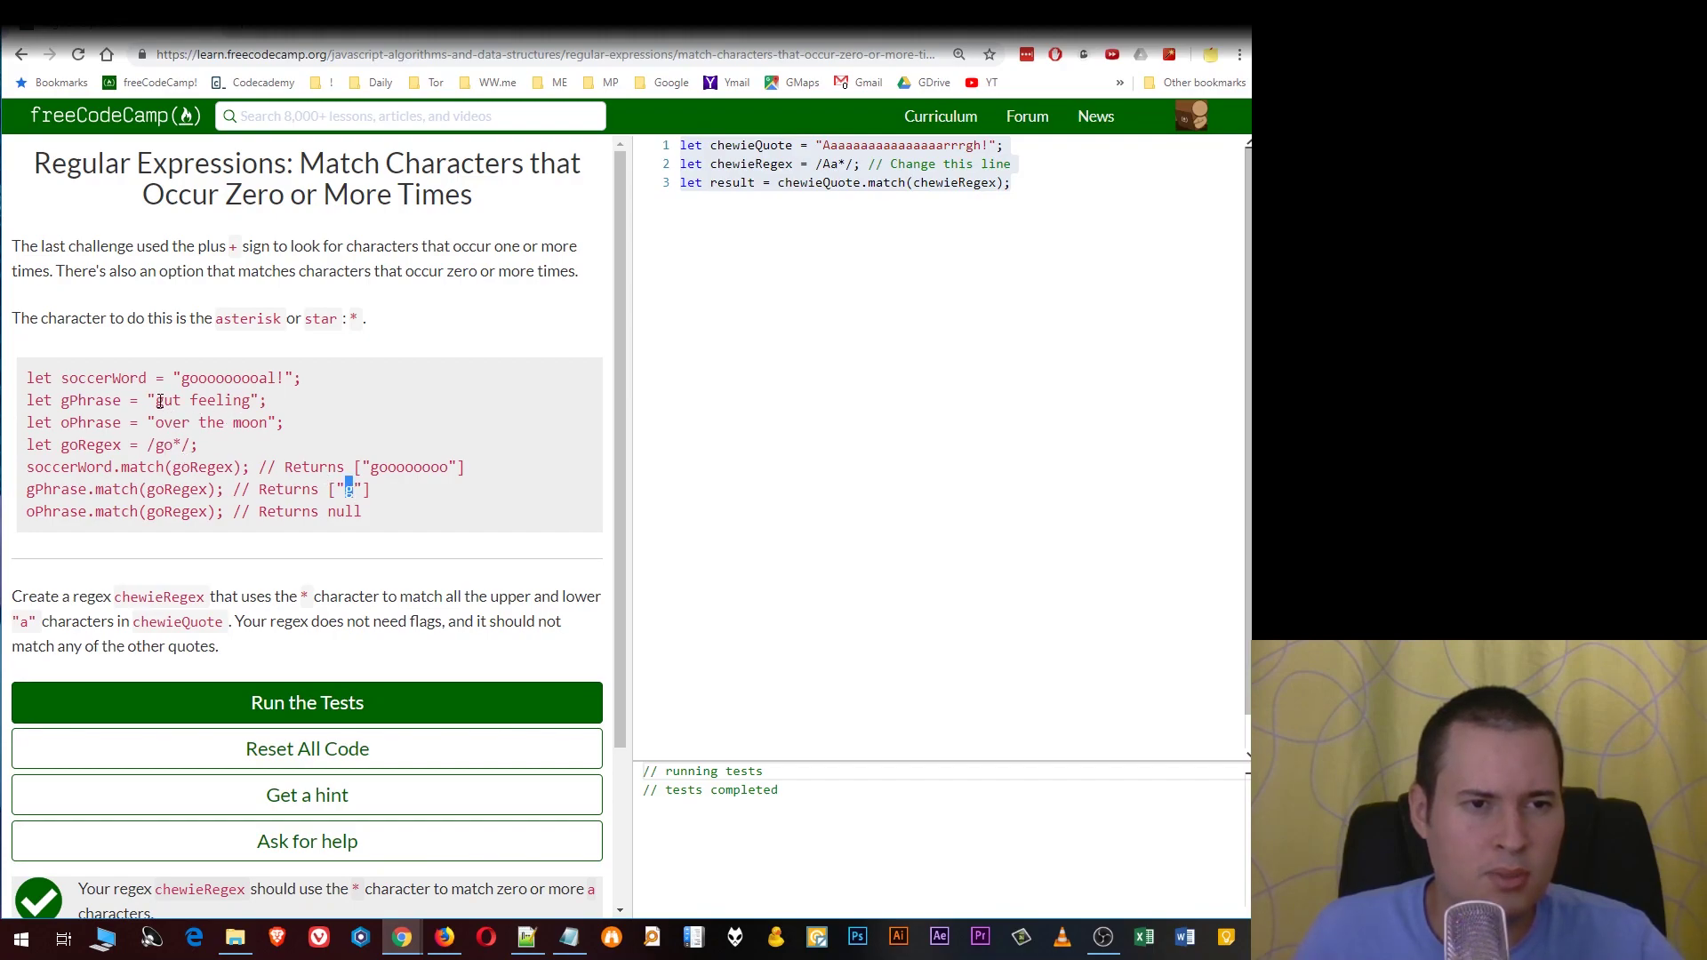
left_click_drag(156, 401, 253, 400)
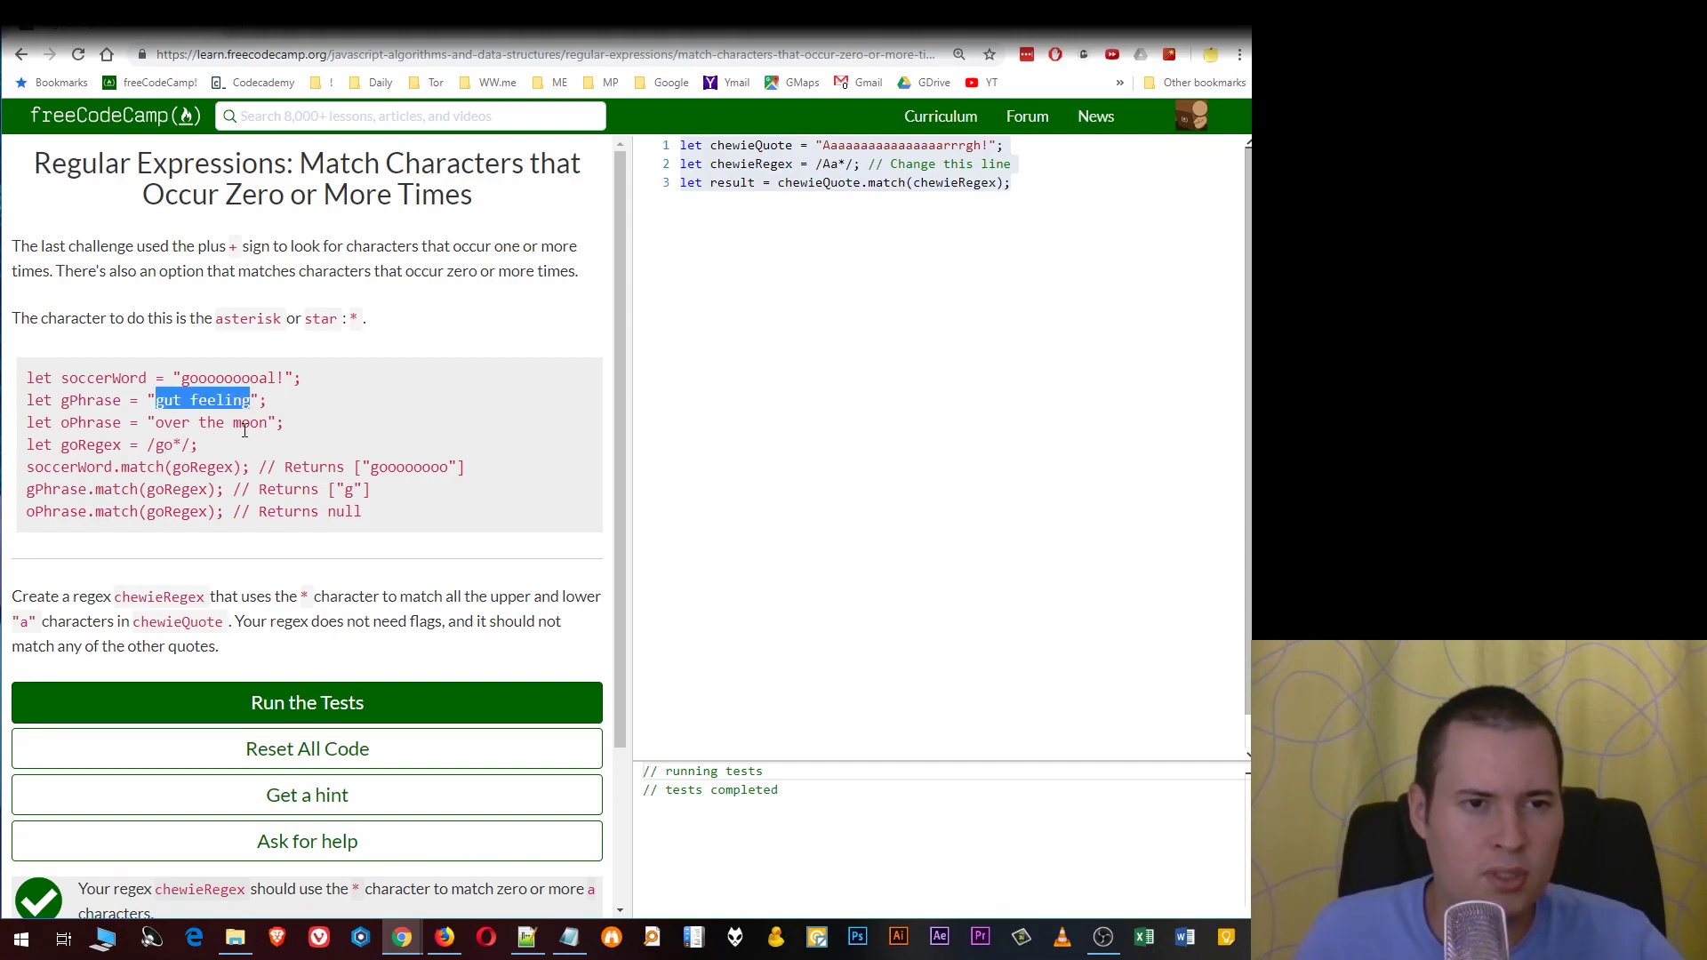
left_click_drag(157, 444, 174, 445)
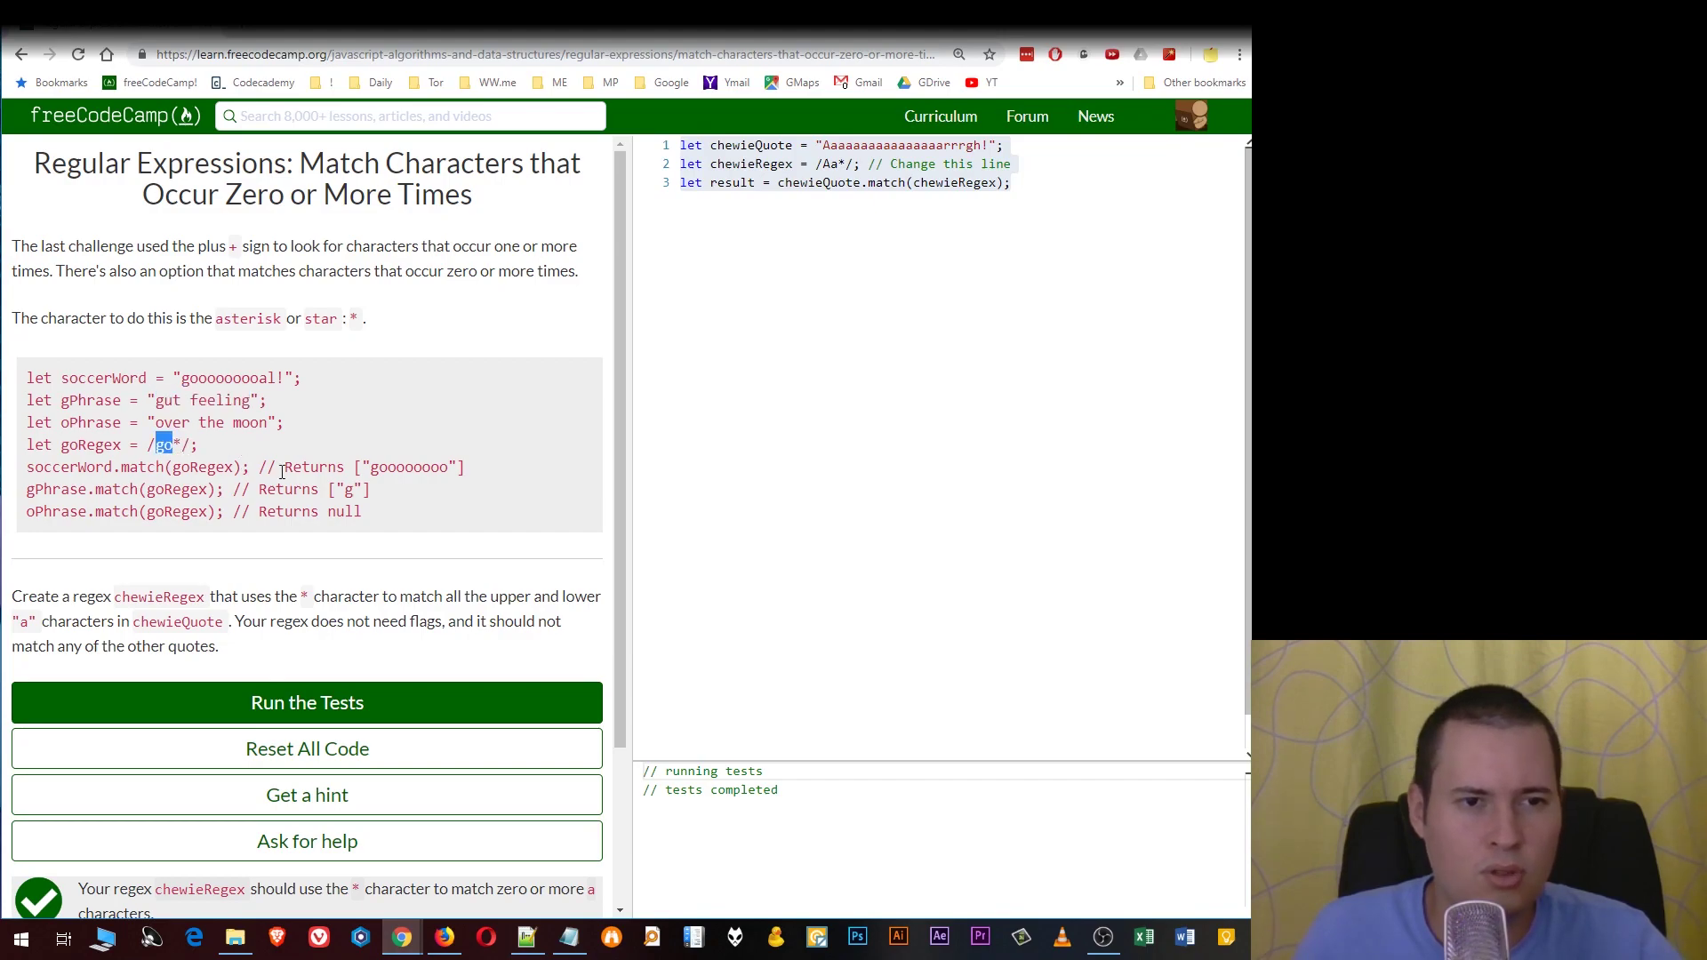
left_click_drag(262, 511, 360, 513)
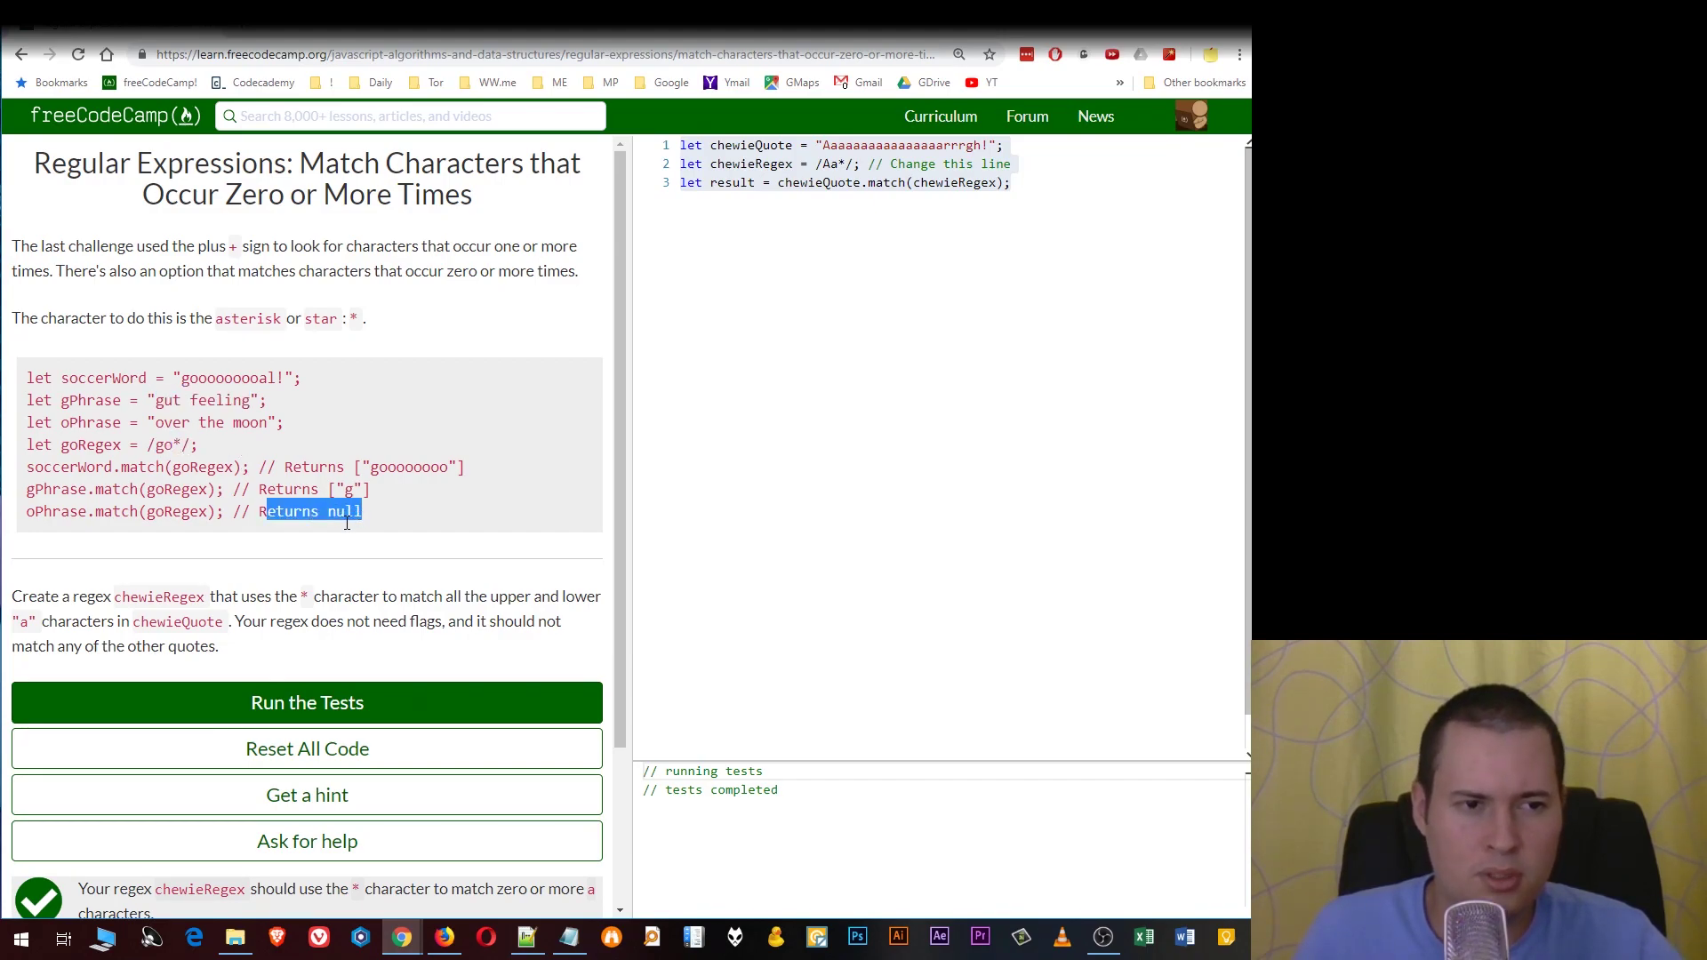
Reset All Code, then highlight chewieRegex, the asterisk and chewieQuote in the instructions.
left_click(307, 748)
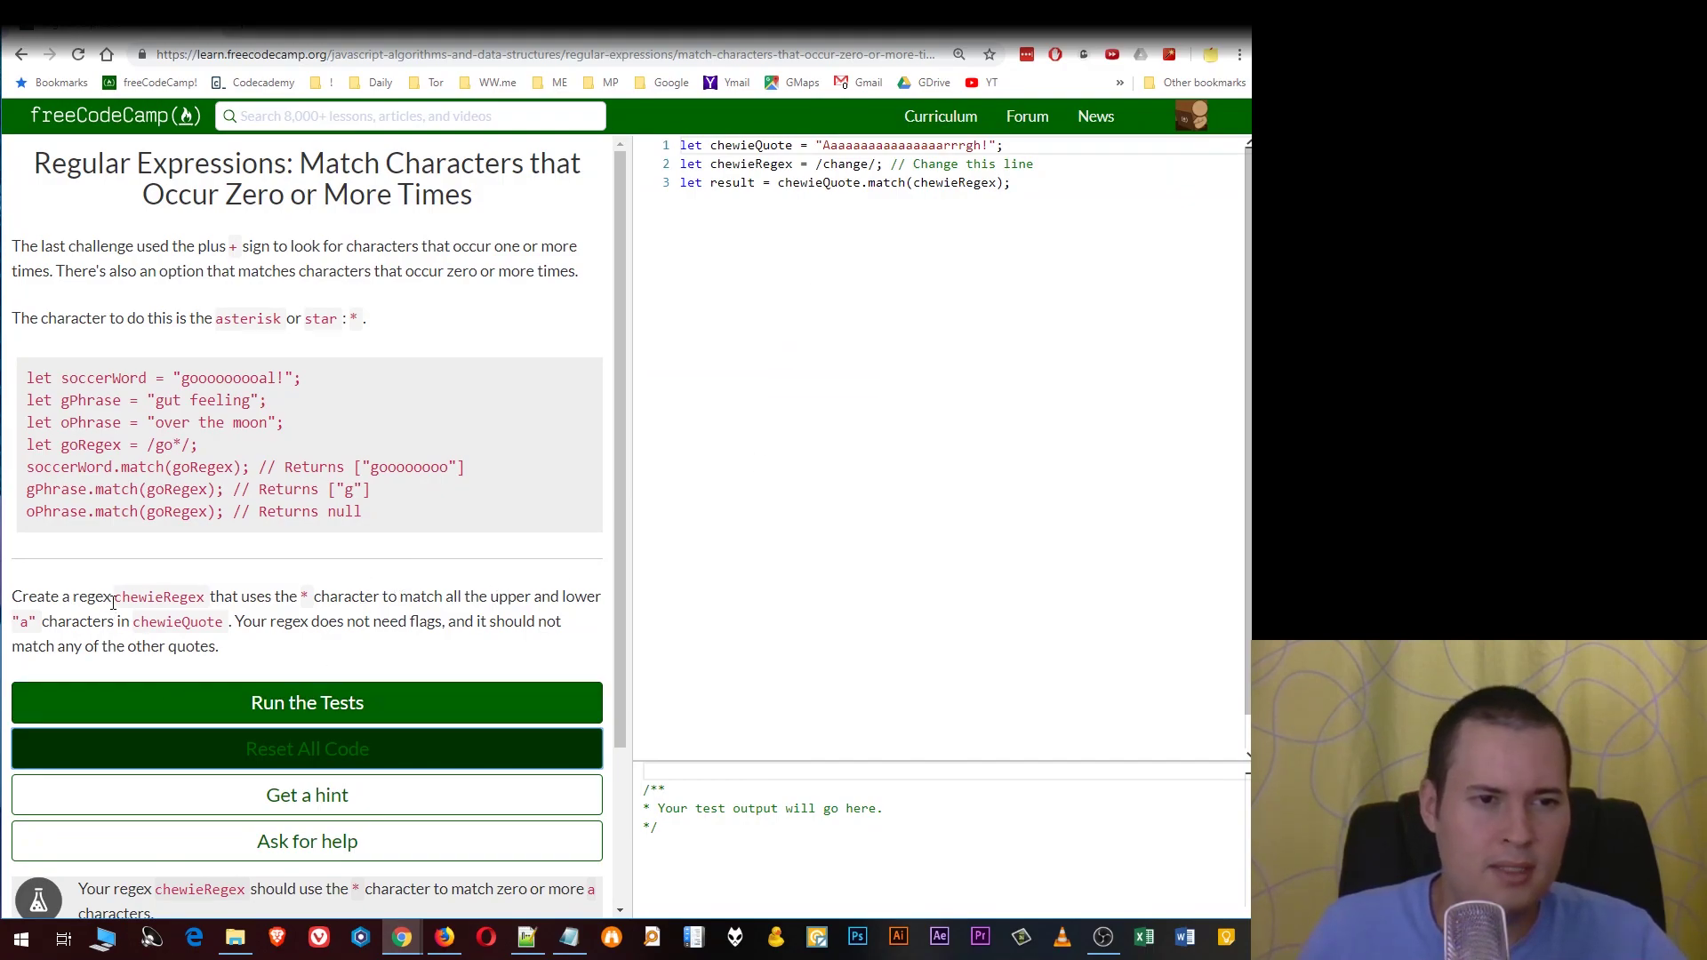
left_click_drag(115, 597, 210, 604)
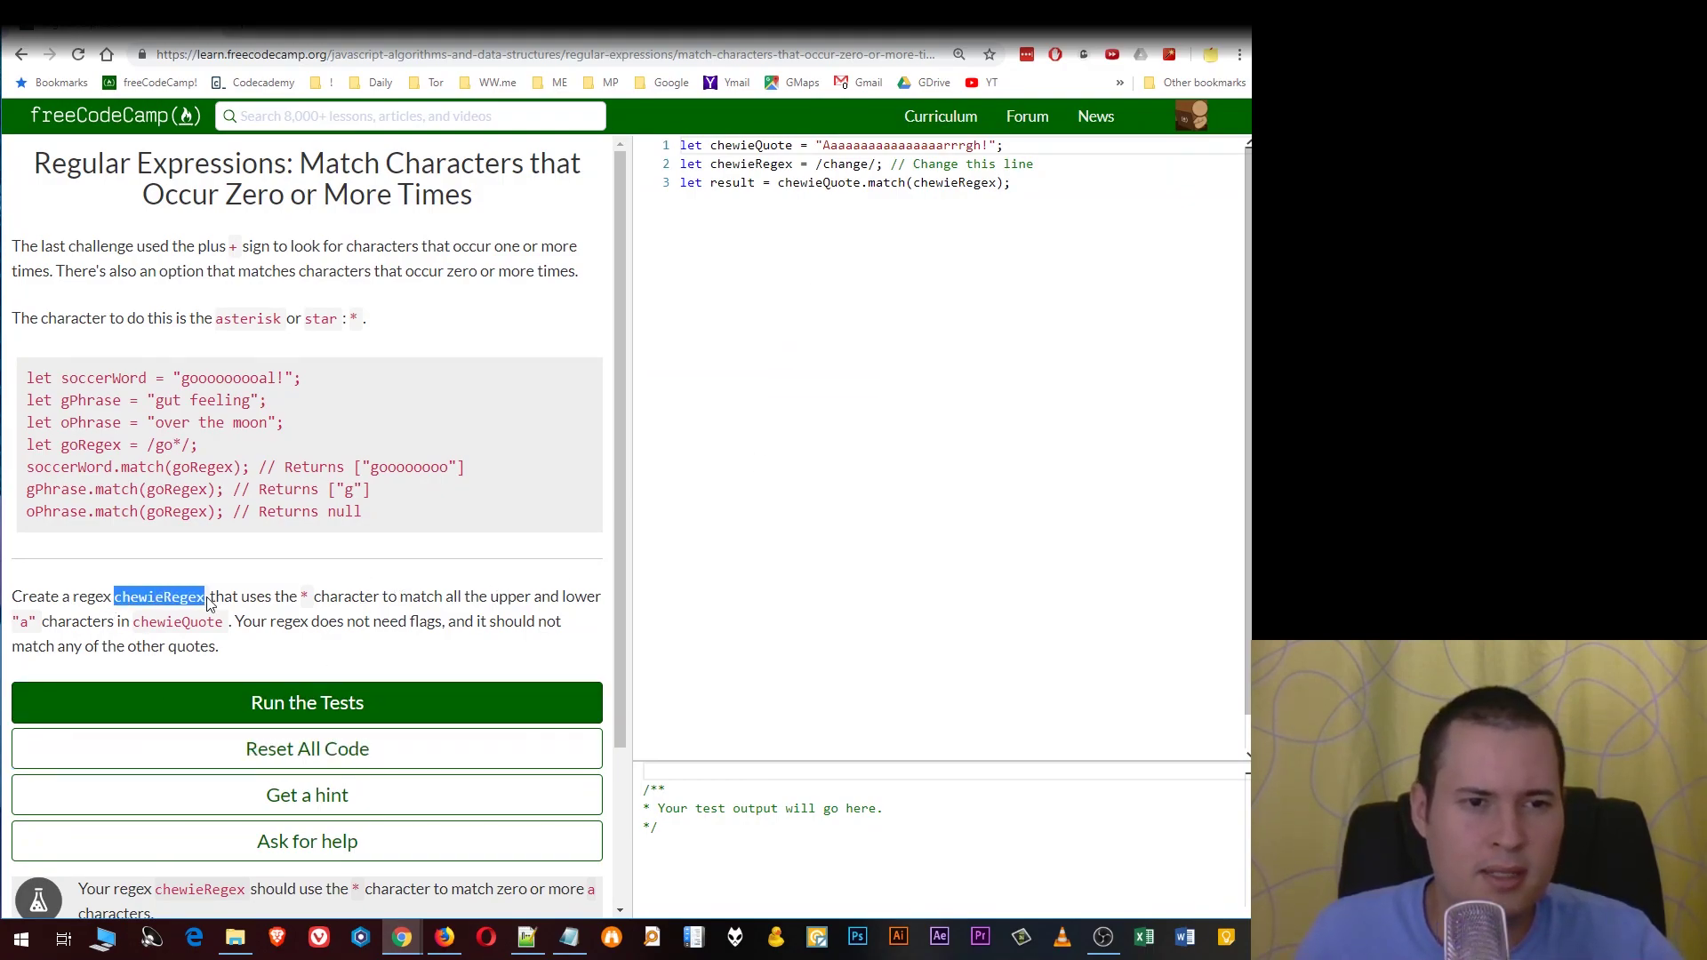
left_click(302, 596)
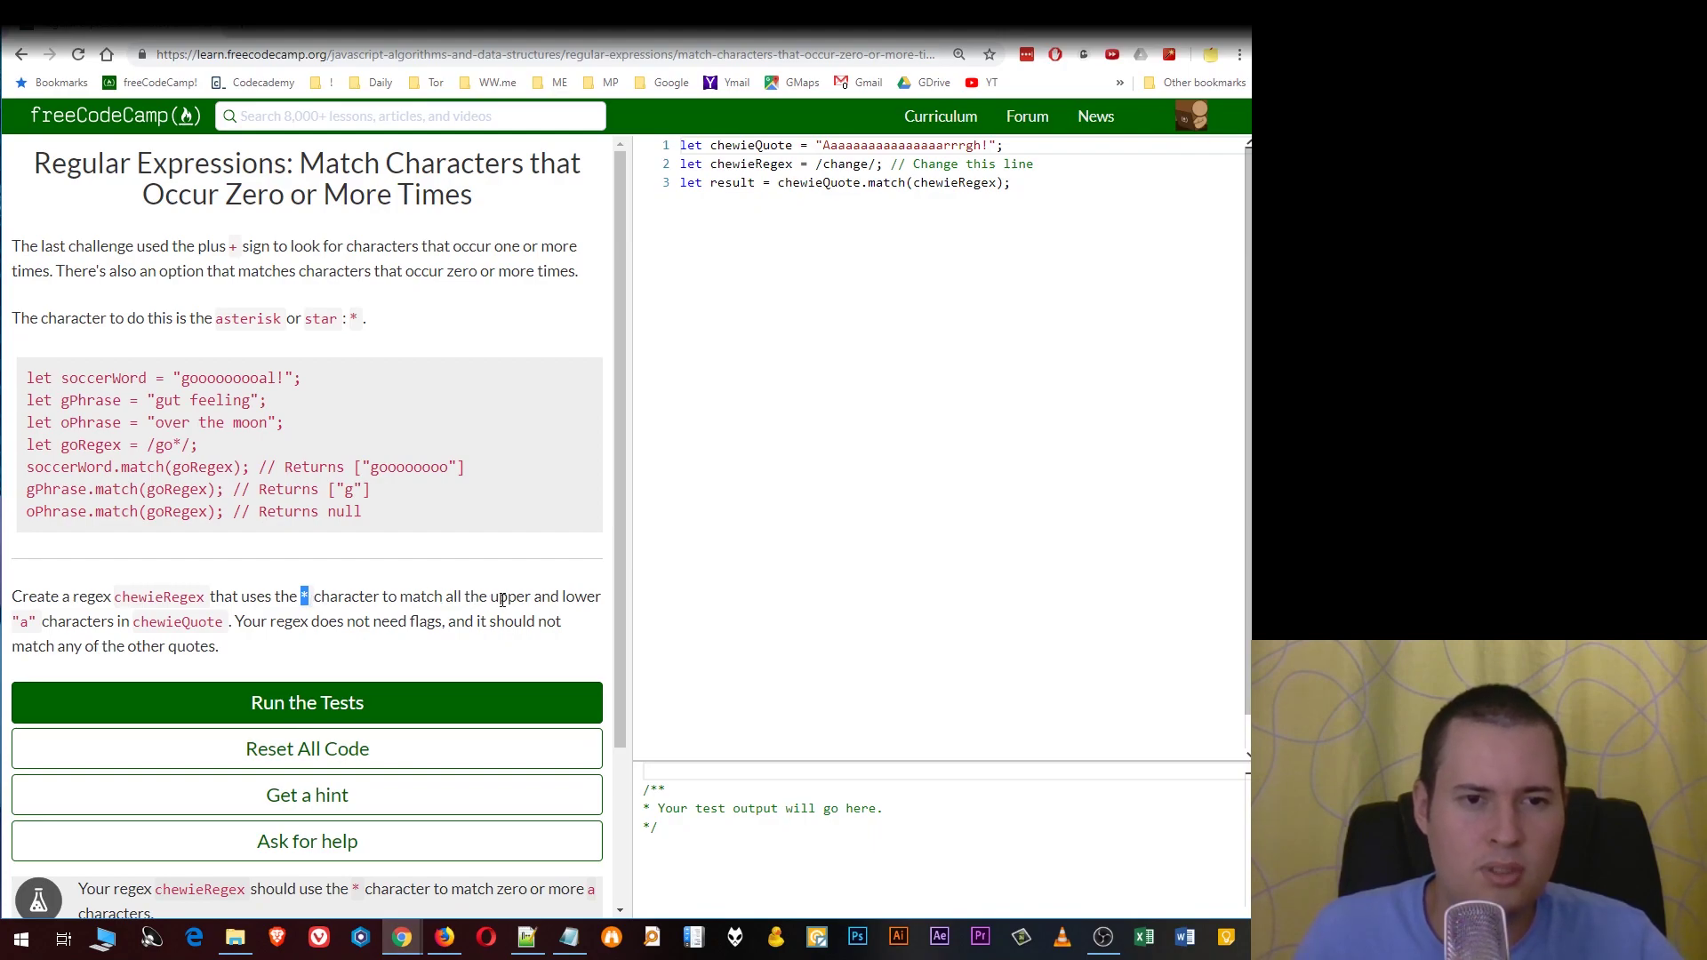
double_click(148, 624)
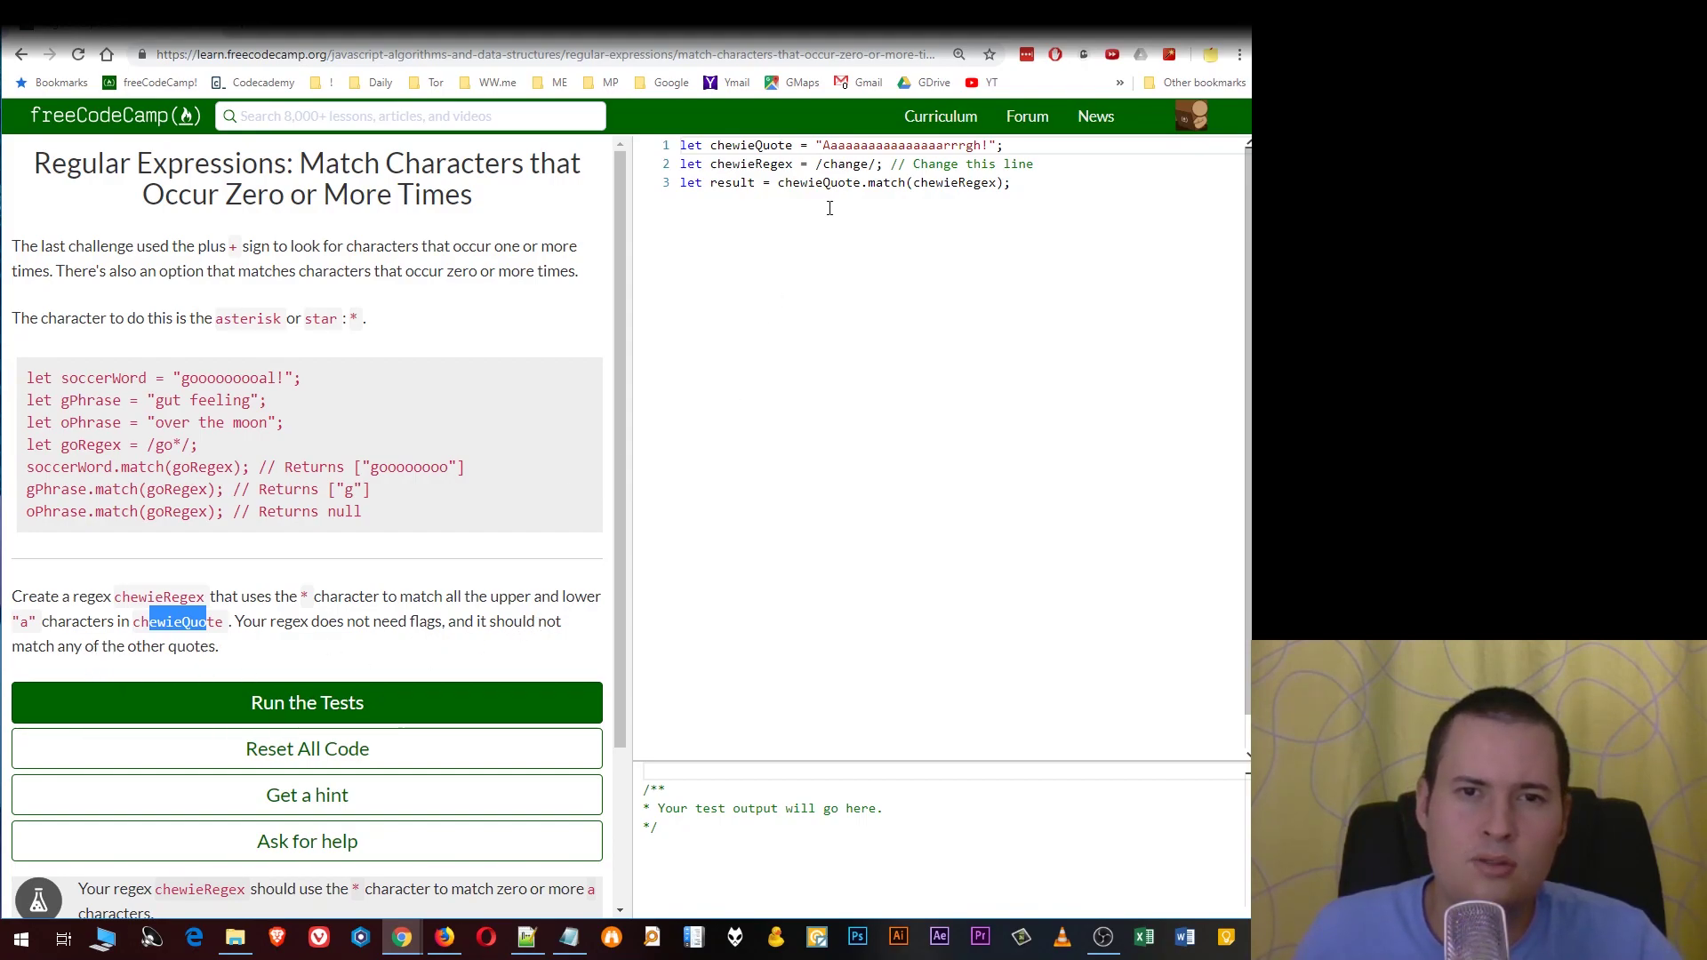
Delete 'change' from the regex, run the tests, and read which quotes must not match.
left_click_drag(822, 163, 871, 162)
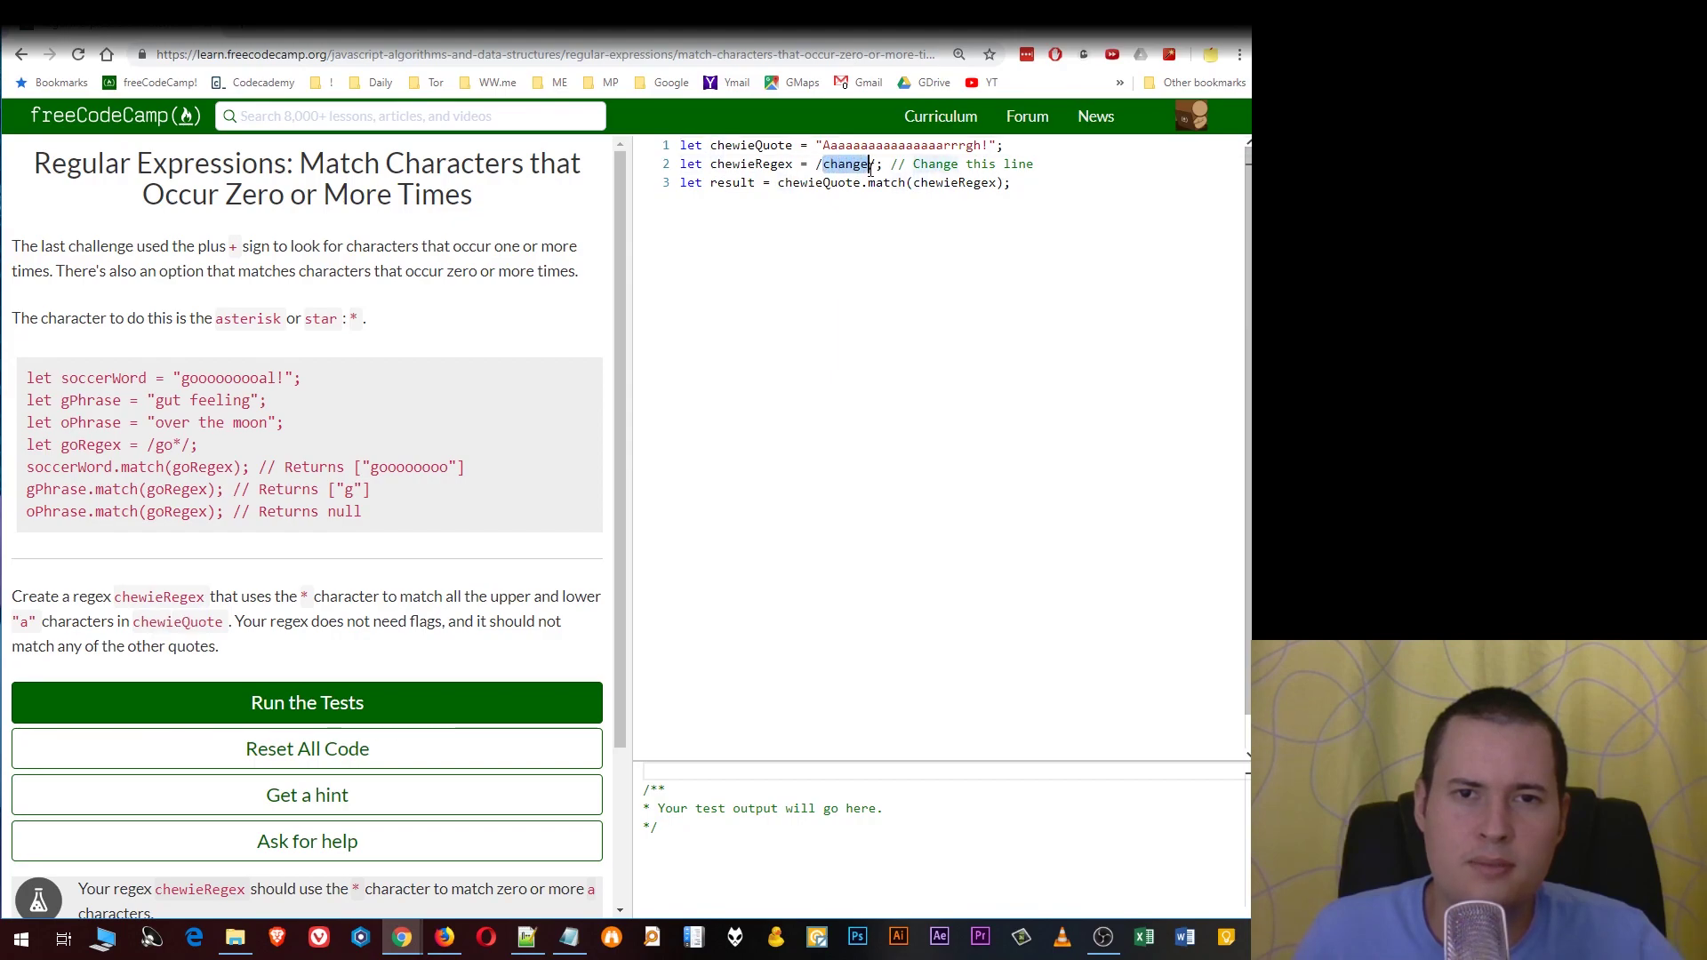
key("BackSpace")
key("ctrl+Return")
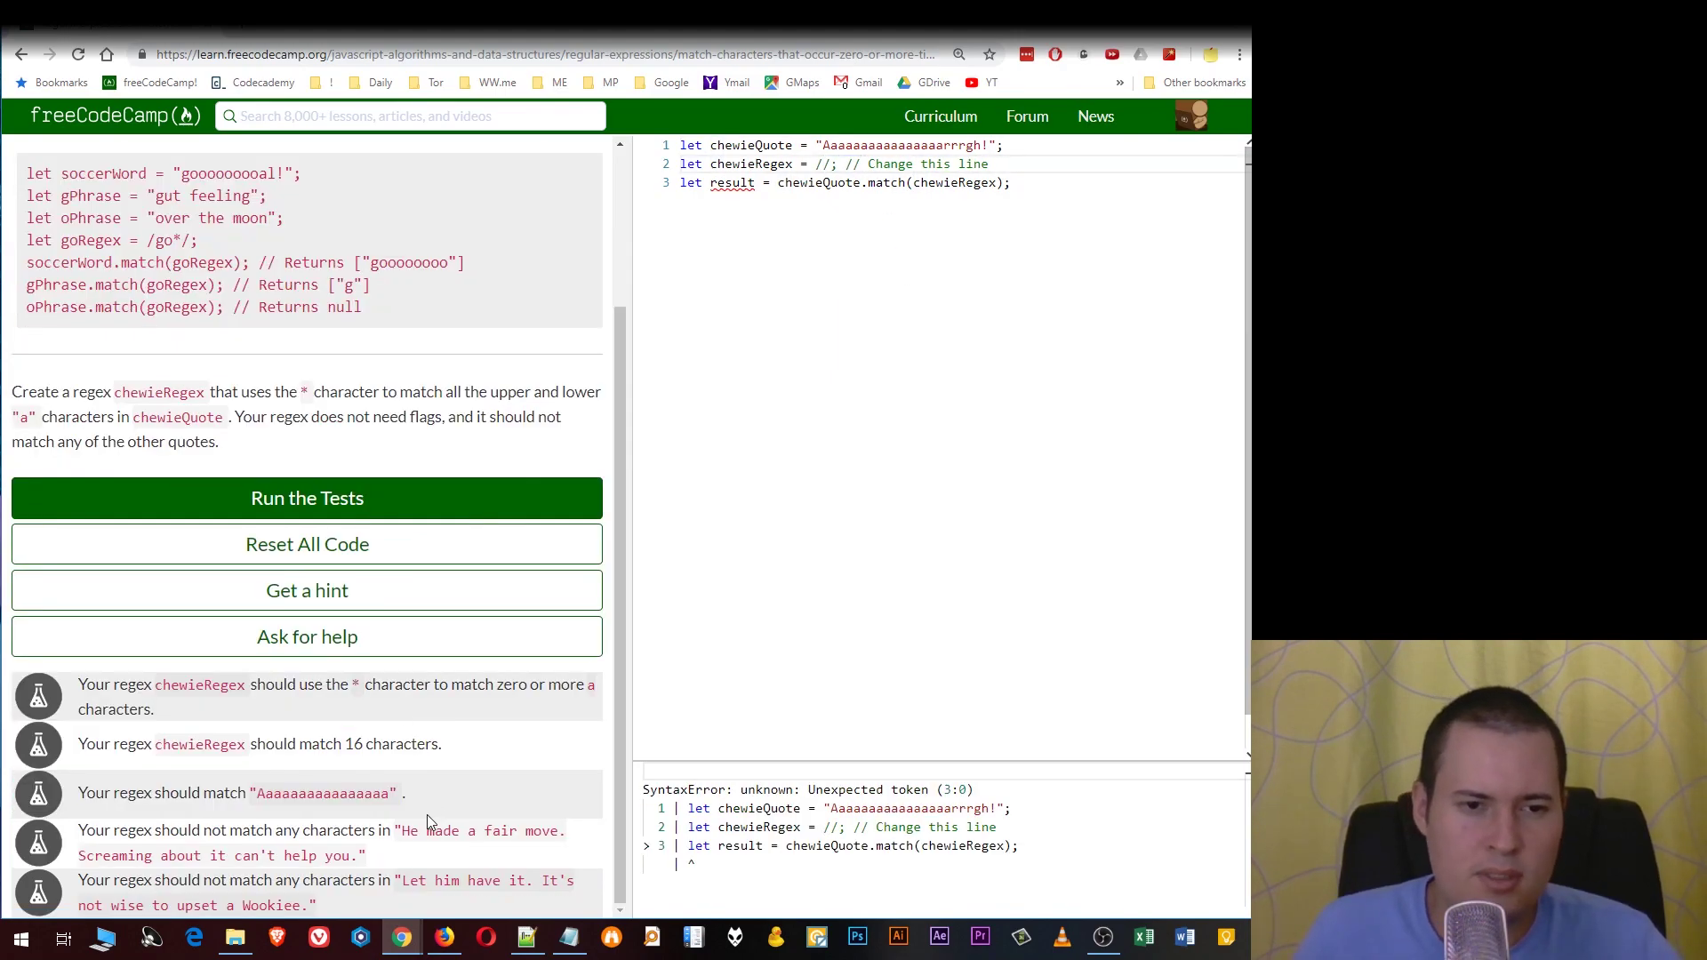
mouse_move(403, 831)
left_mouse_down()
mouse_move(360, 862)
mouse_move(419, 899)
left_mouse_up()
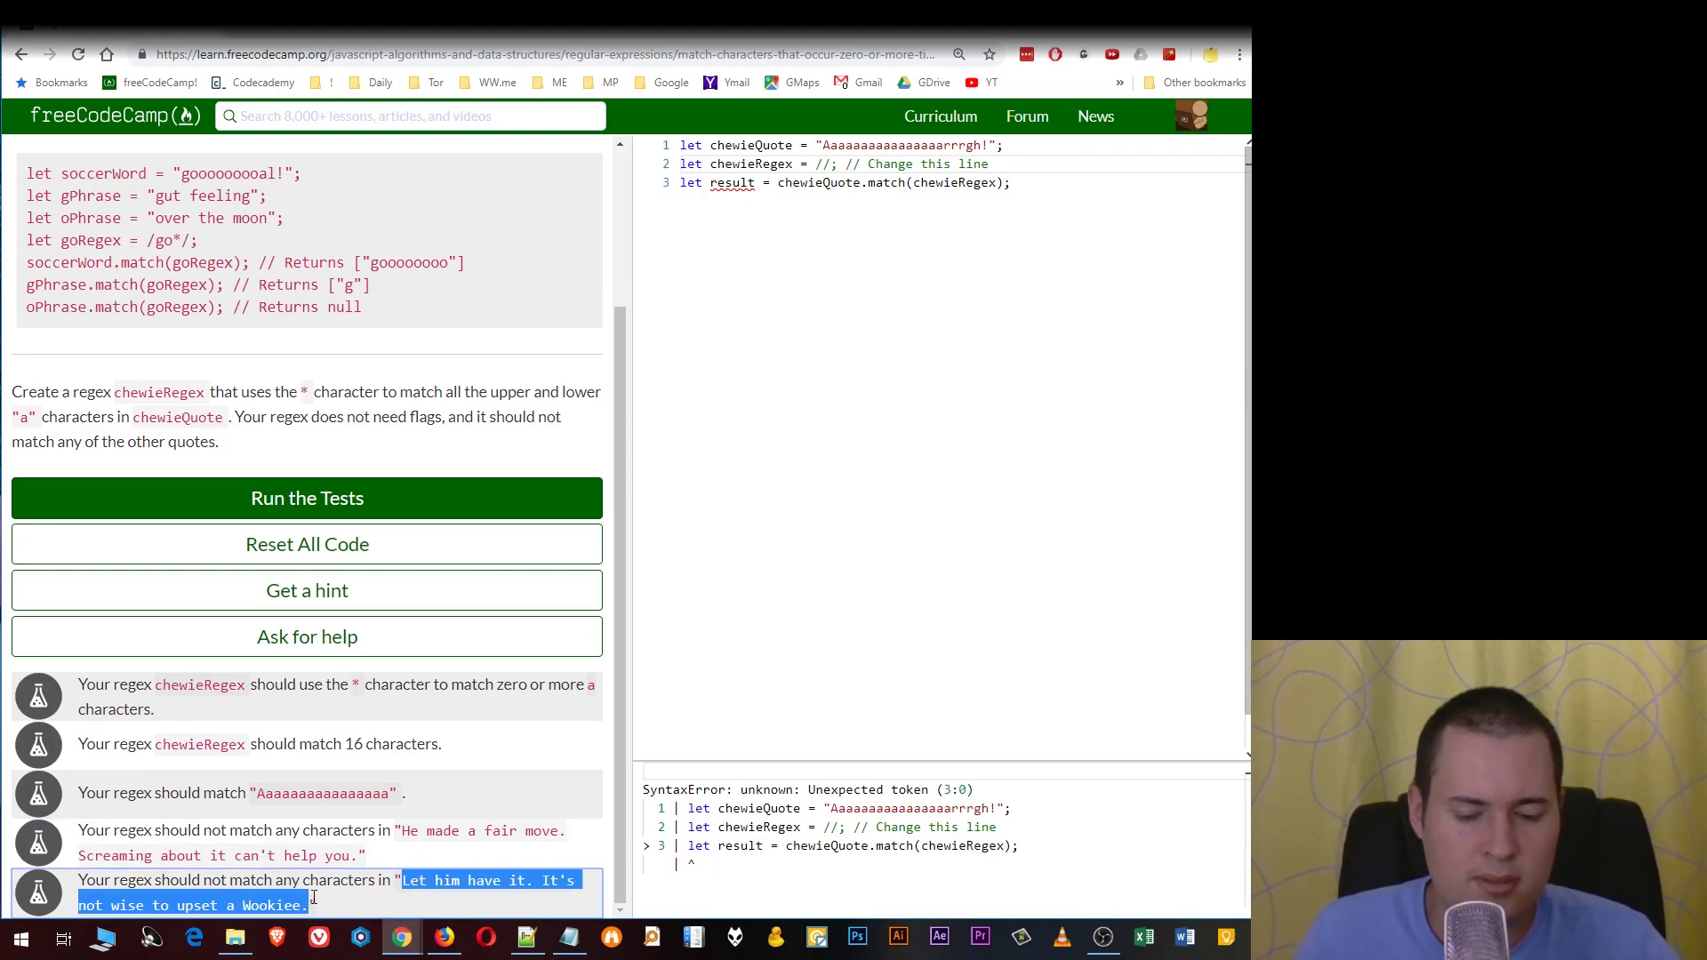
left_click(828, 164)
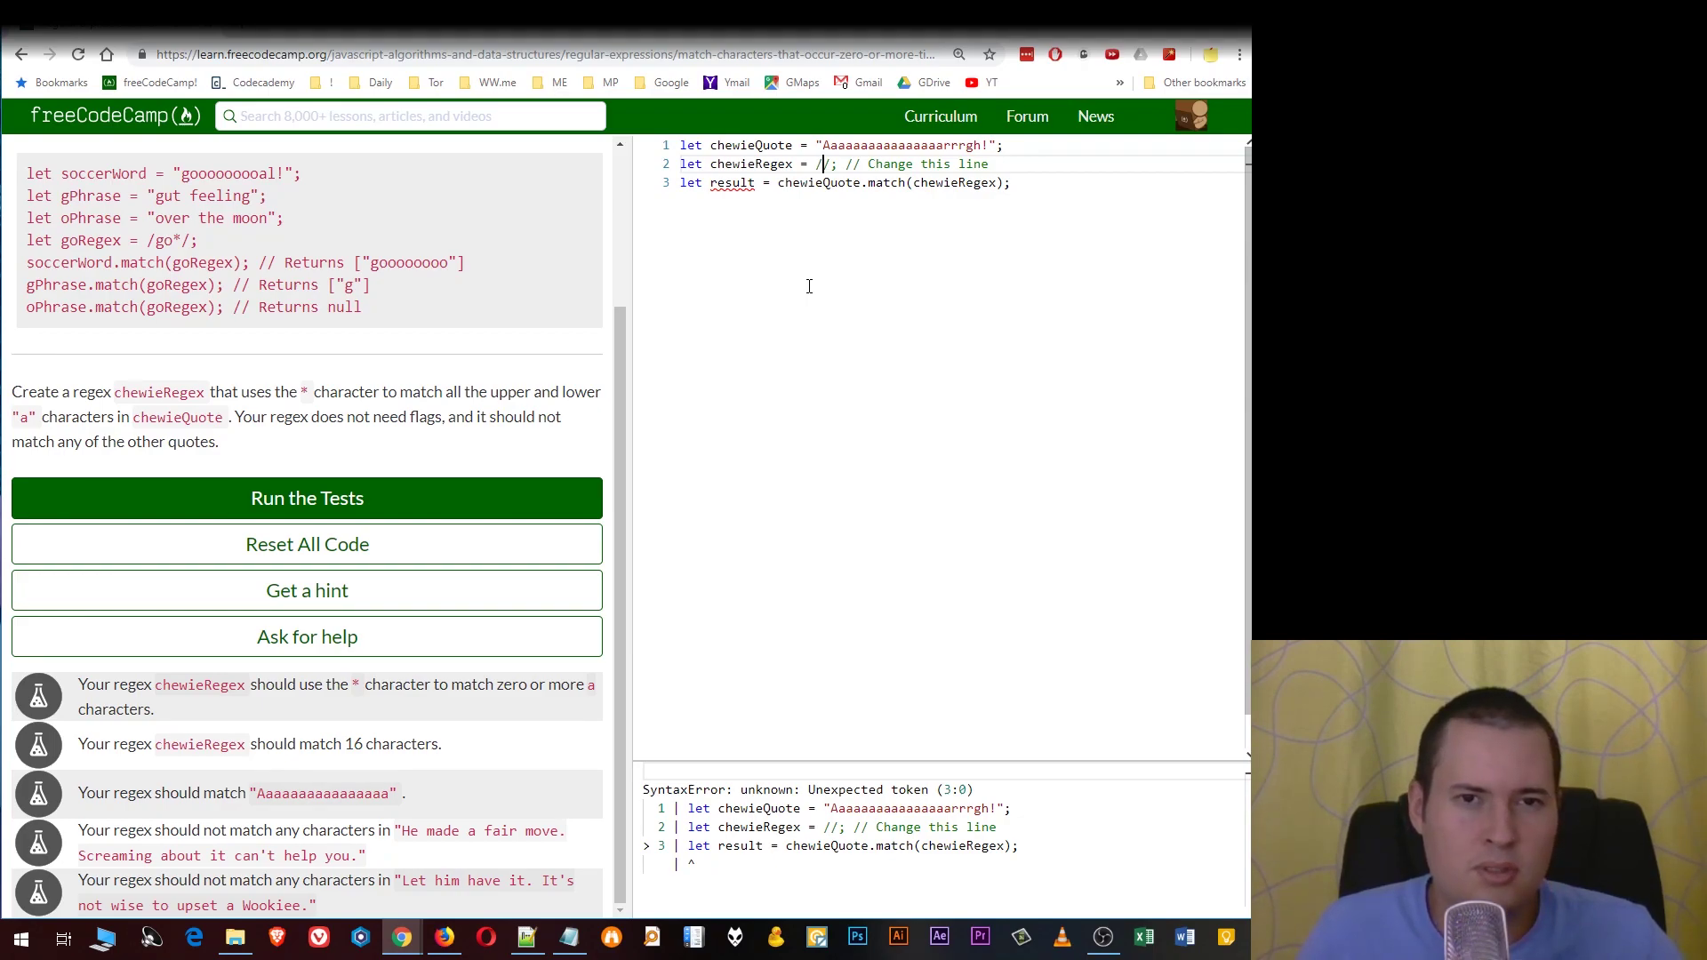
type("Aa")
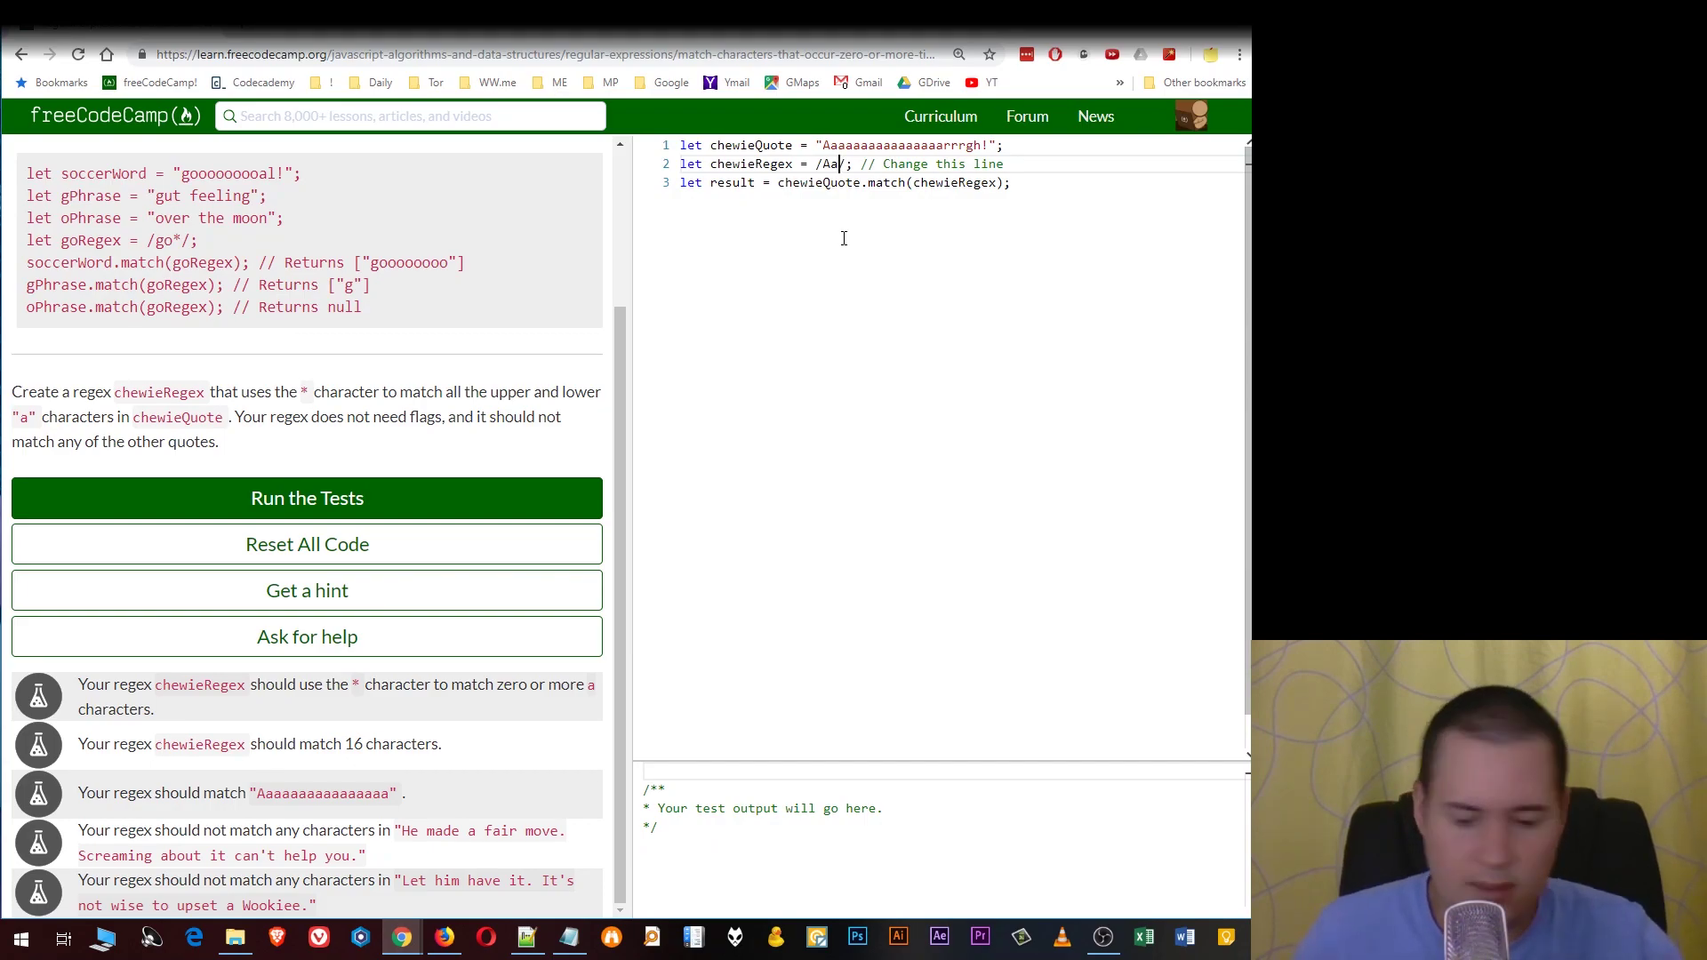
type("*")
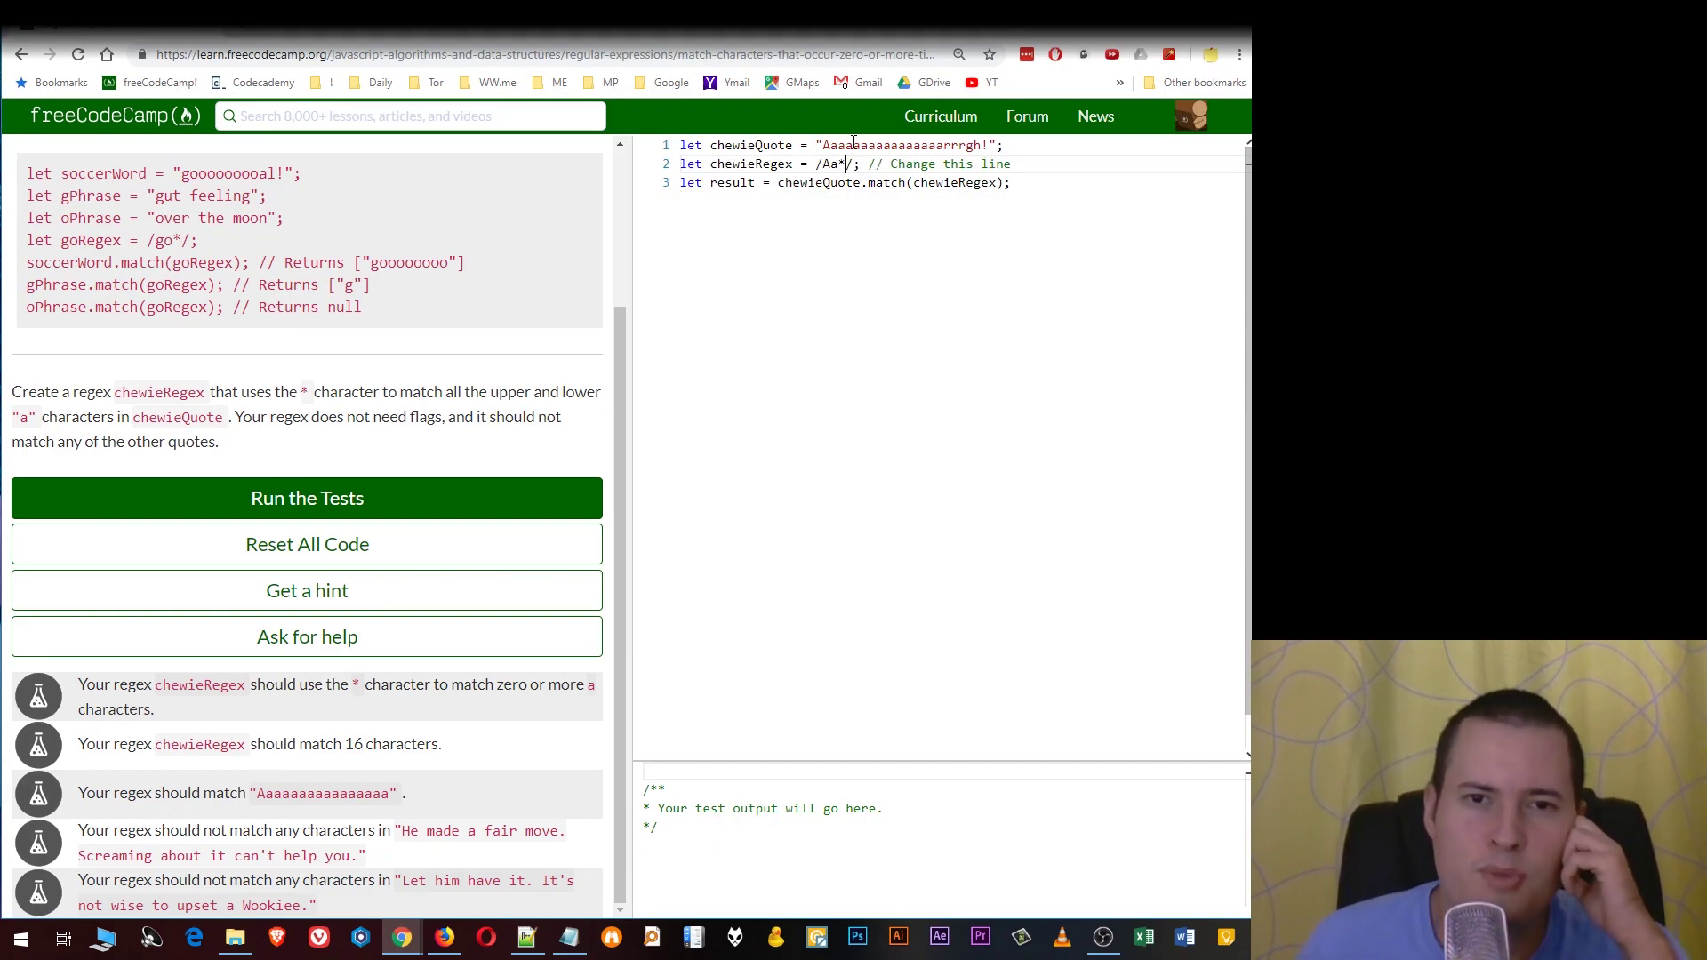
Check the run of a's in chewieQuote, then run the tests on /Aa*/.
double_click(827, 145)
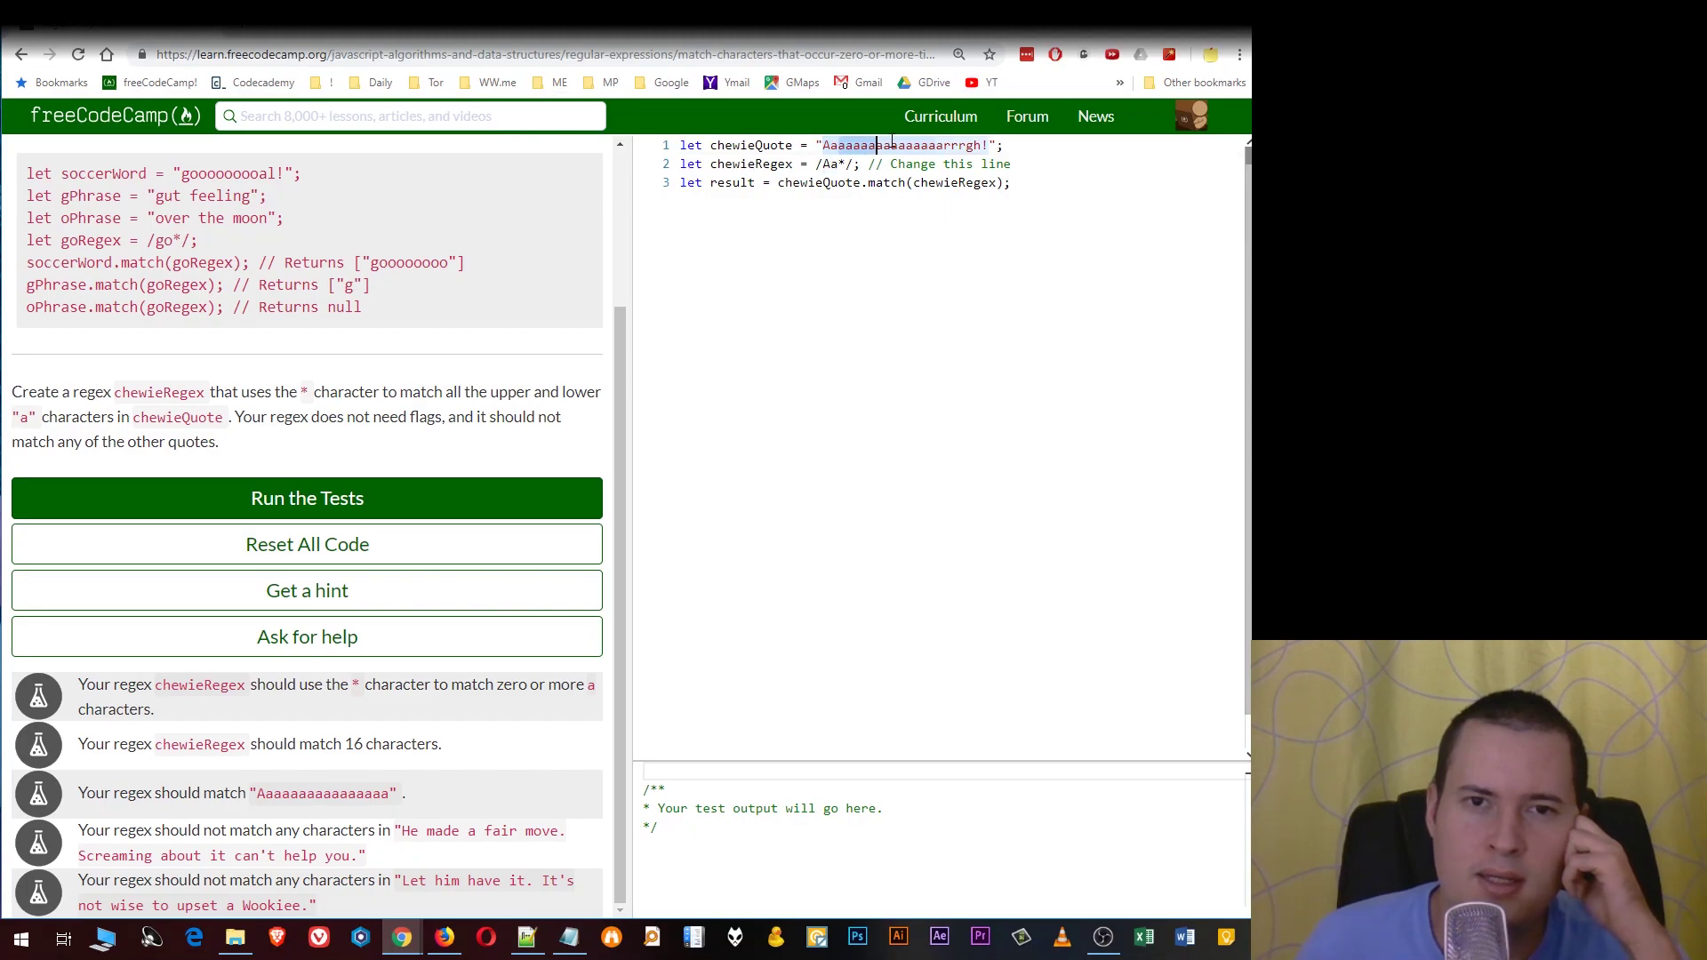
left_click_drag(823, 145, 947, 146)
left_click(386, 507)
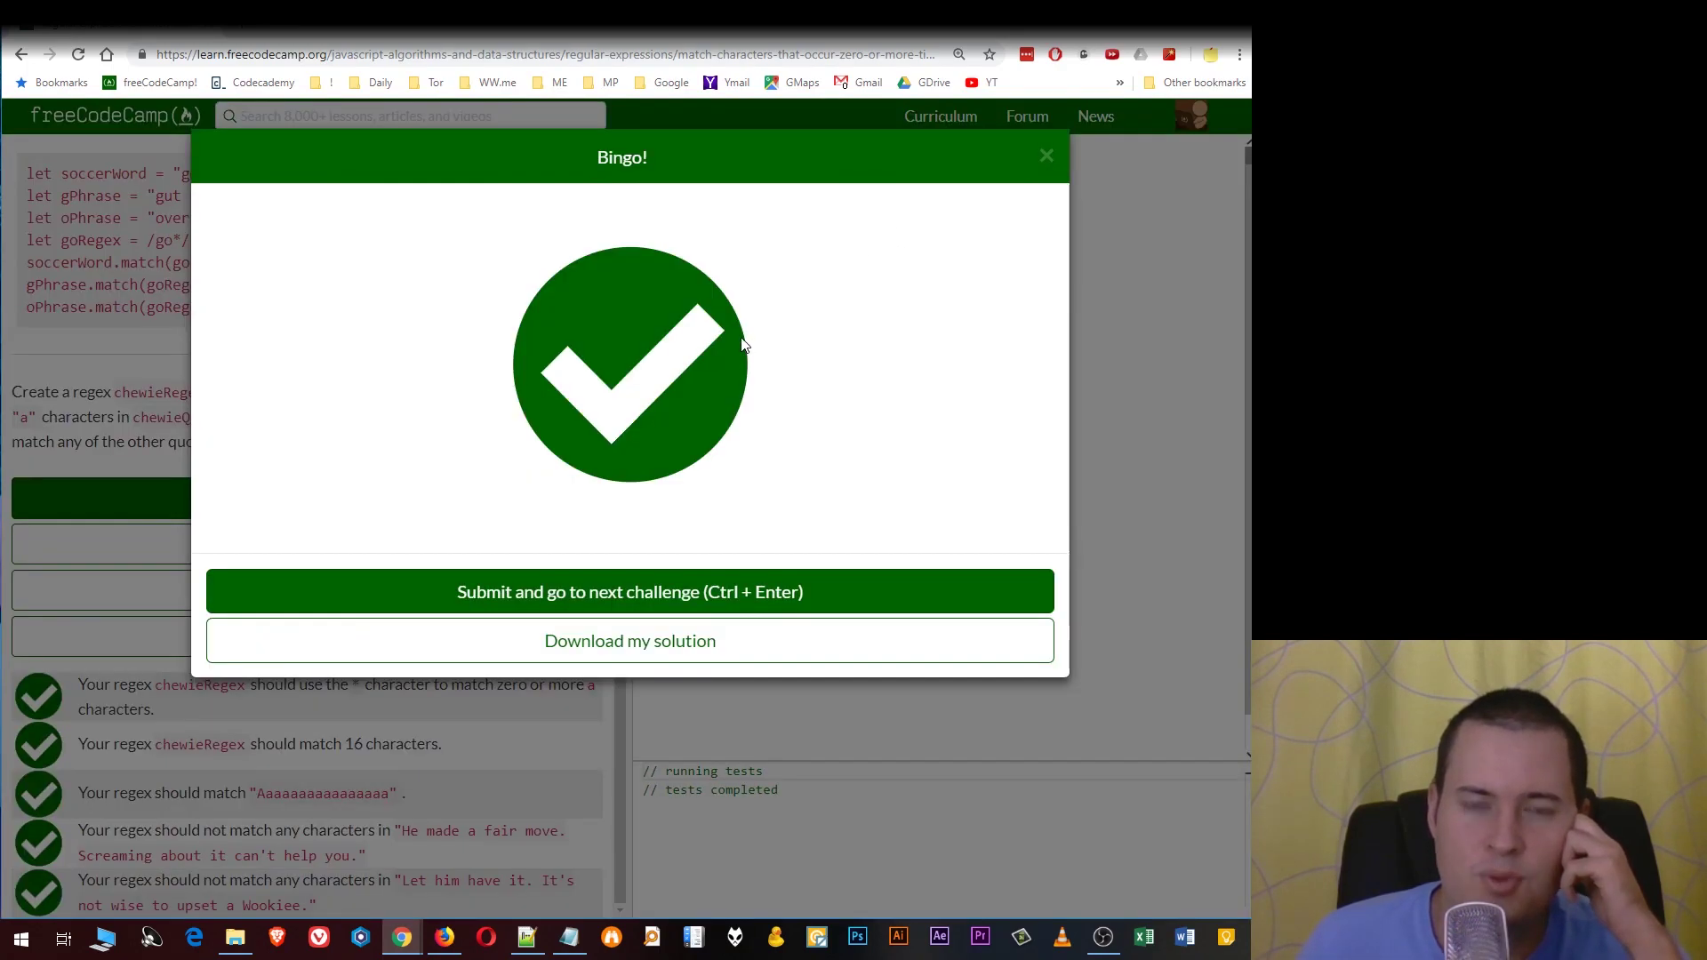